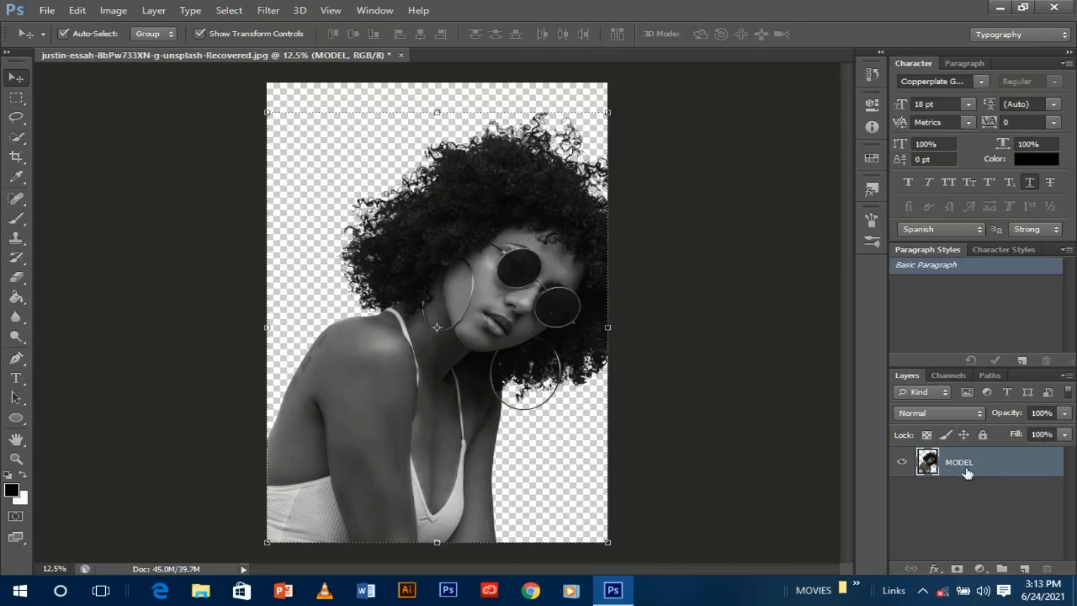
# - Browse the image adjustment options and close them without making changes
pyautogui.click(114, 10)
pyautogui.moveTo(165, 48)
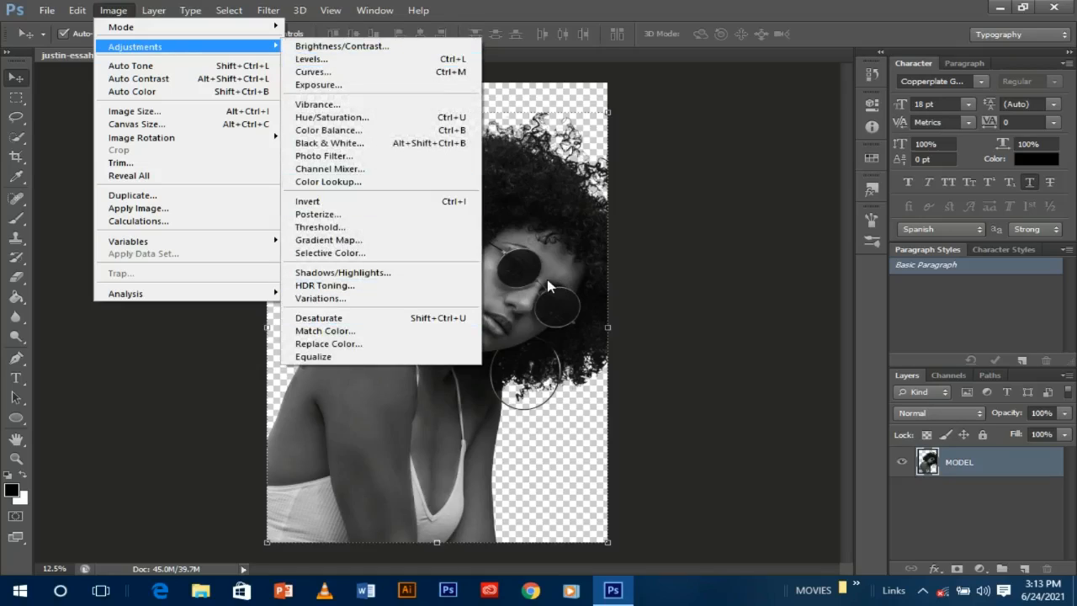
pyautogui.click(617, 269)
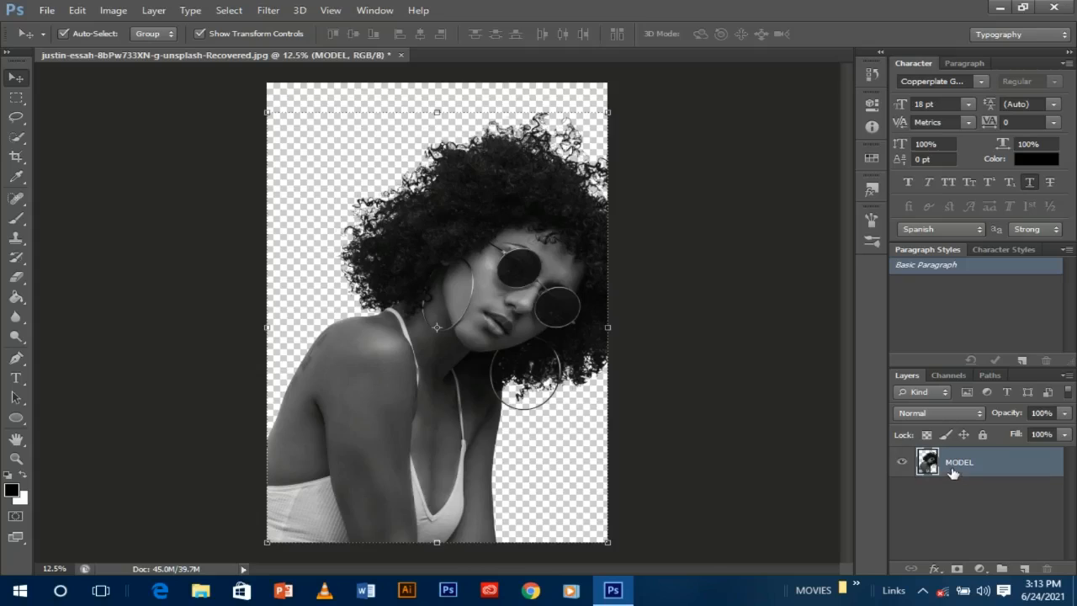
# - Add a white (ffffff) Solid Color fill layer and move Color Fill 1 below MODEL
pyautogui.click(979, 569)
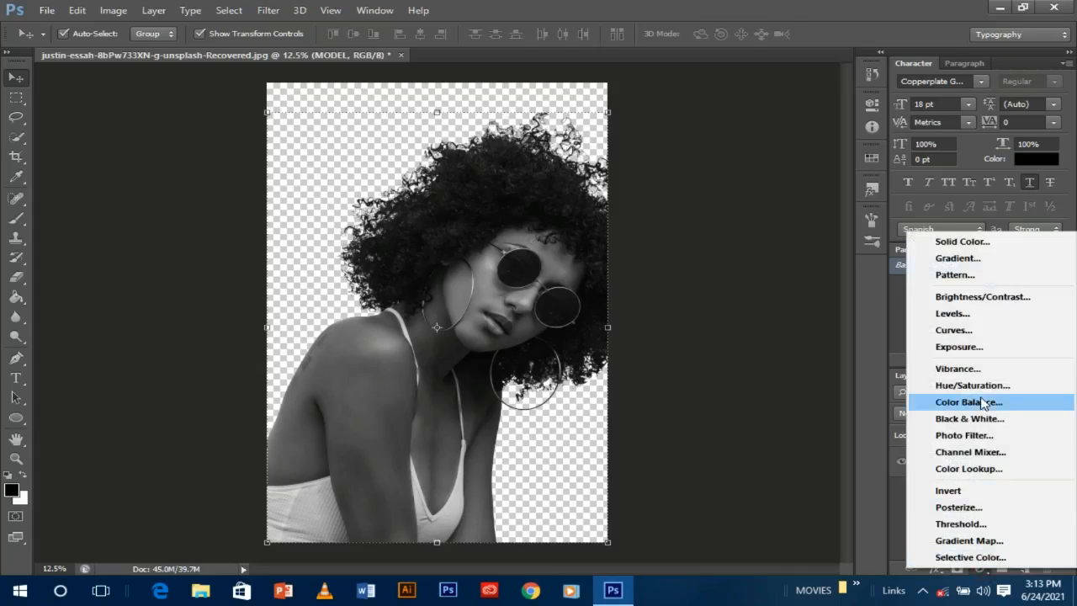
pyautogui.click(984, 245)
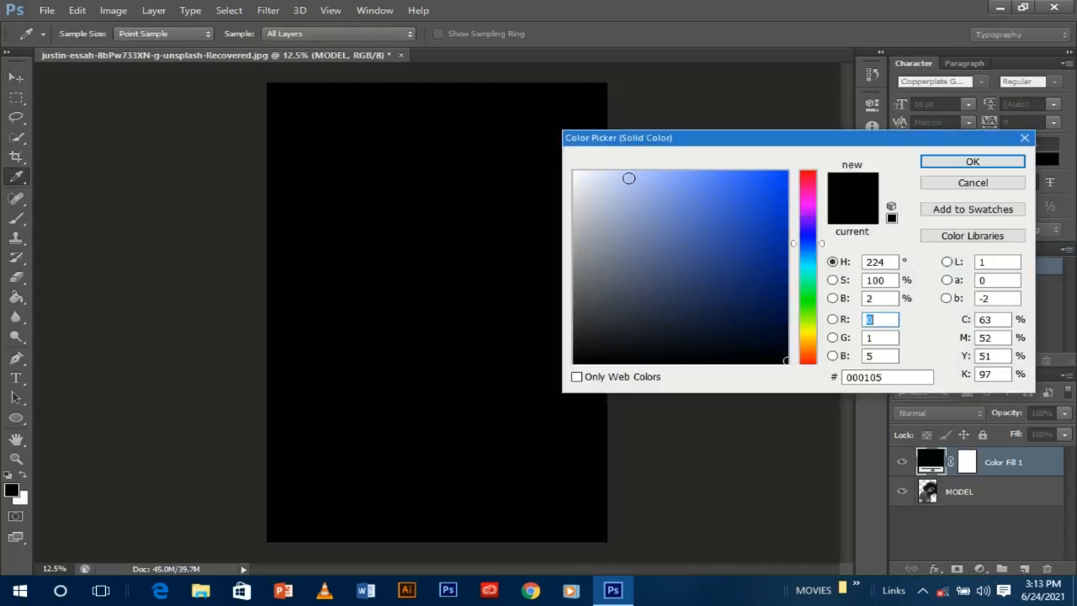
pyautogui.moveTo(590, 175); pyautogui.dragTo(575, 172)
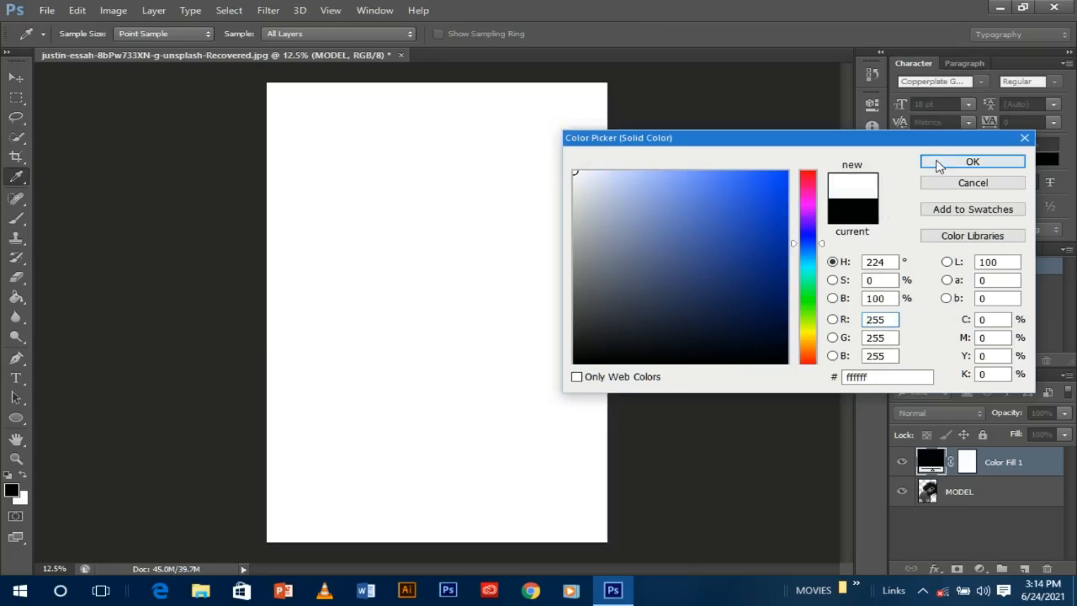
pyautogui.click(942, 162)
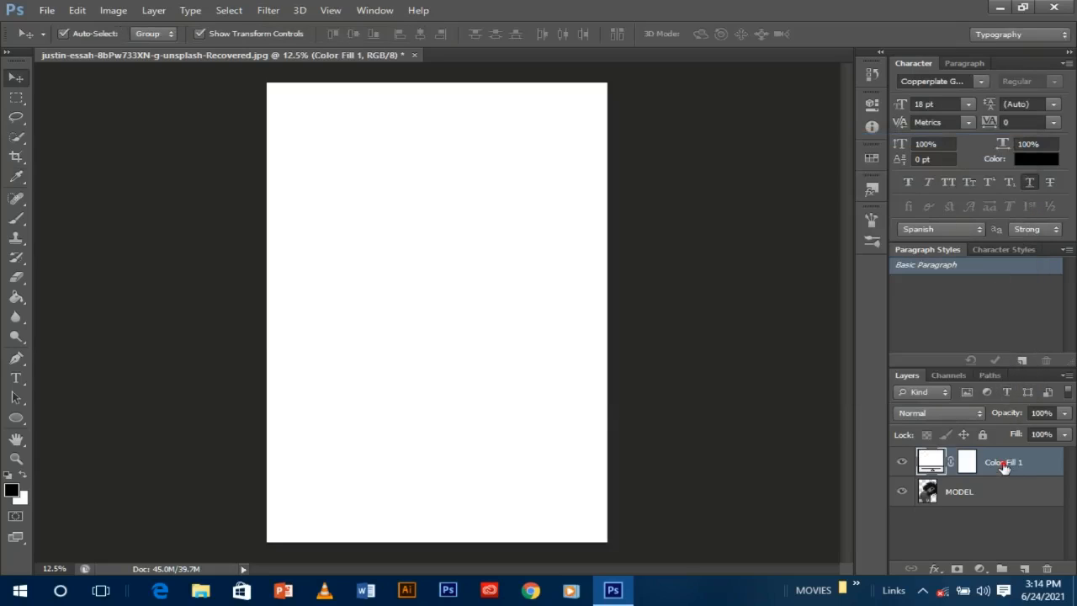
pyautogui.moveTo(1004, 470); pyautogui.dragTo(1007, 509)
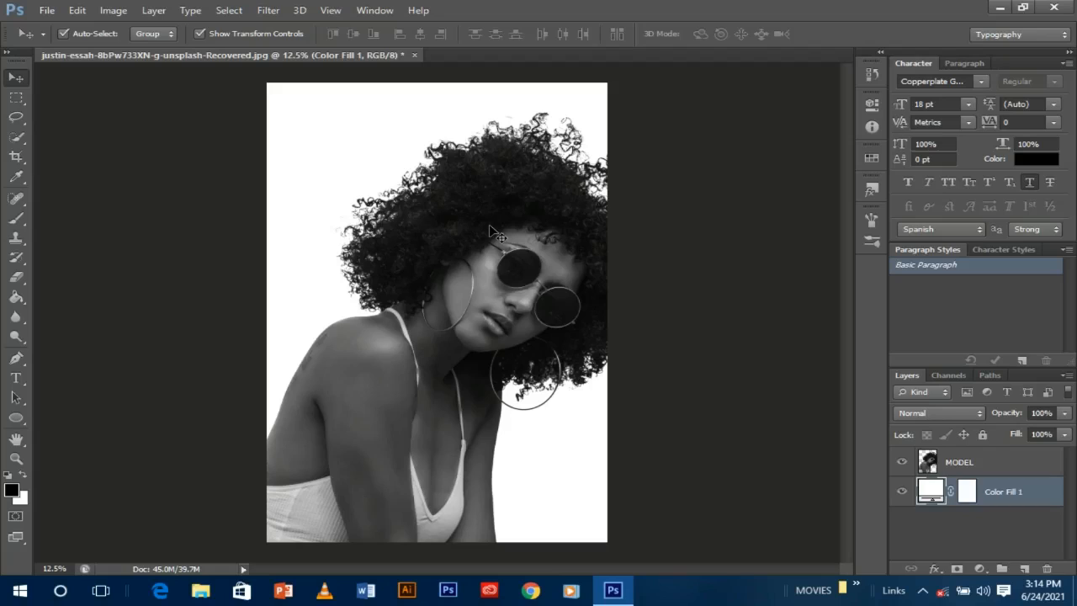
# - Open john-fowler-7Ym9rpYtSdA-unsplash.jpg from the Pictures 'photoshop material' folder
pyautogui.hotkey('ctrl', 'o')
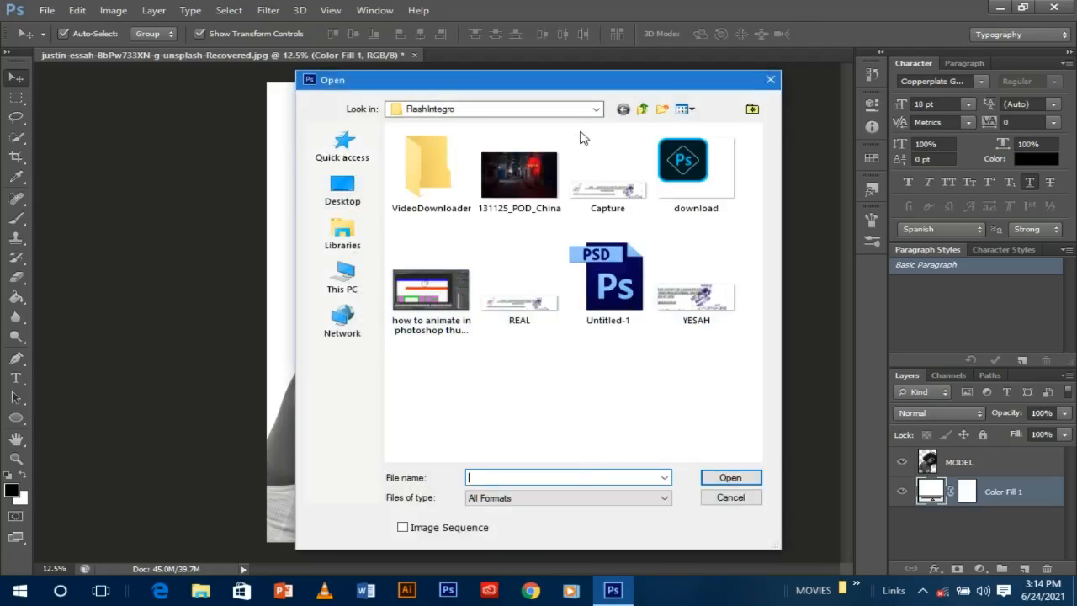
pyautogui.click(643, 109)
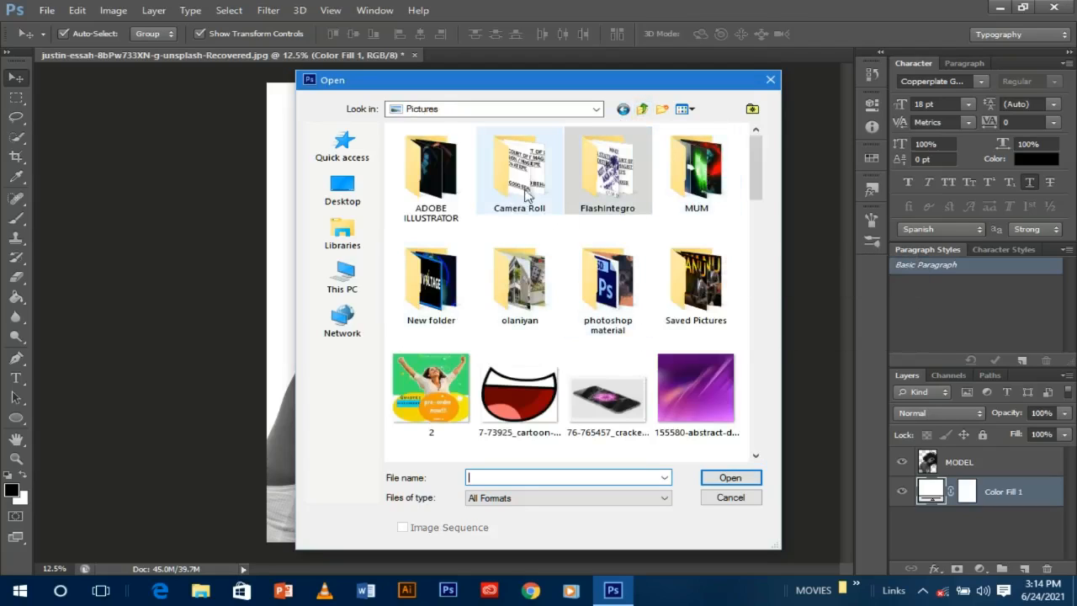
pyautogui.doubleClick(621, 304)
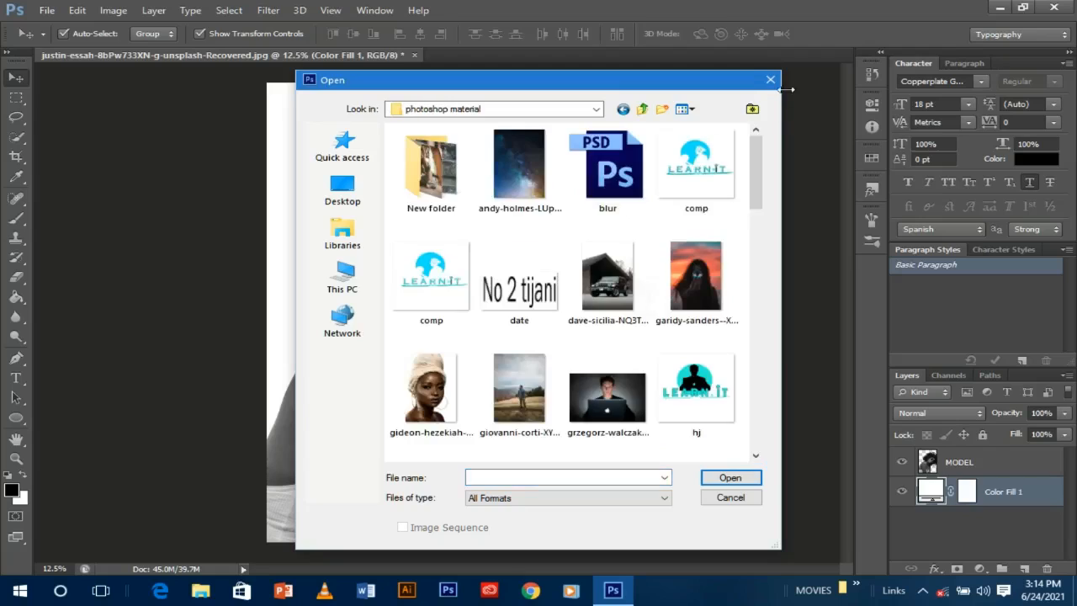
pyautogui.moveTo(756, 158); pyautogui.dragTo(759, 255)
pyautogui.click(695, 225)
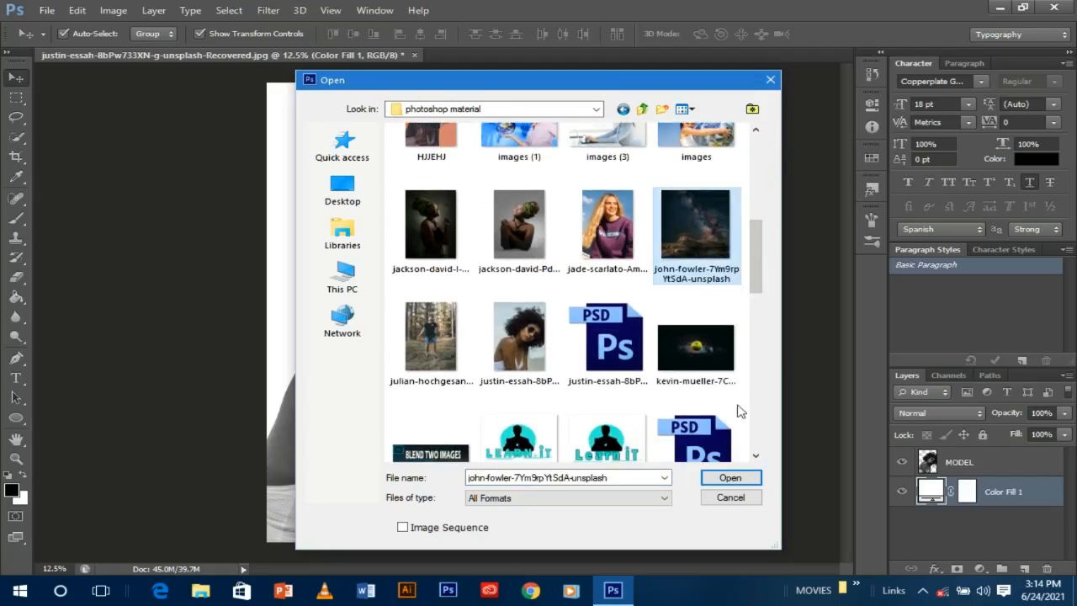
pyautogui.click(731, 477)
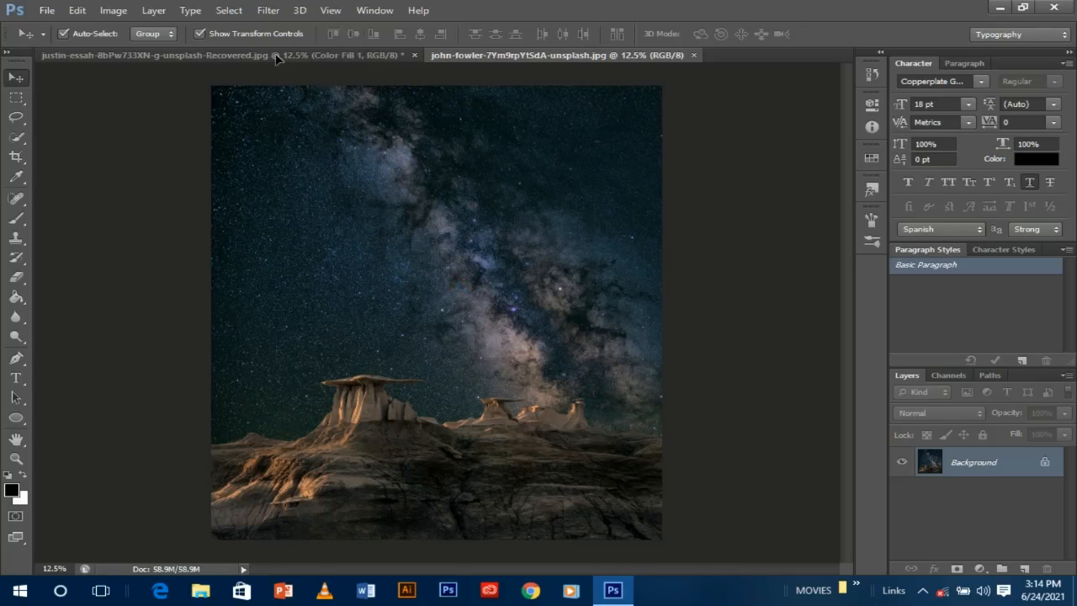
# - Copy the night-sky image into the portrait above MODEL, shifting it down and stretching it to the top
pyautogui.moveTo(276, 58); pyautogui.dragTo(444, 286)
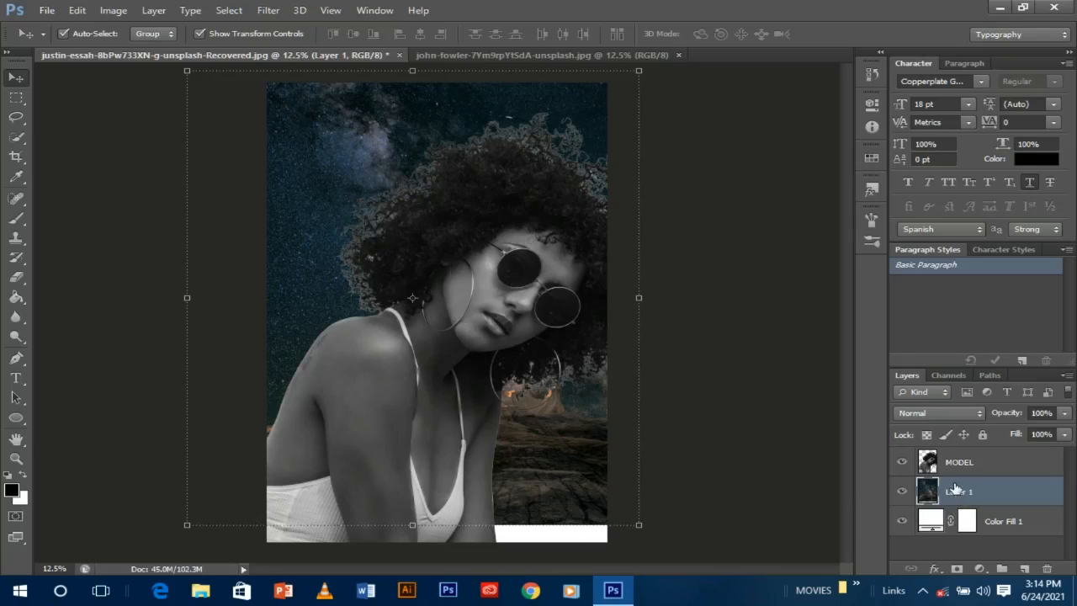
pyautogui.moveTo(949, 462); pyautogui.dragTo(951, 509)
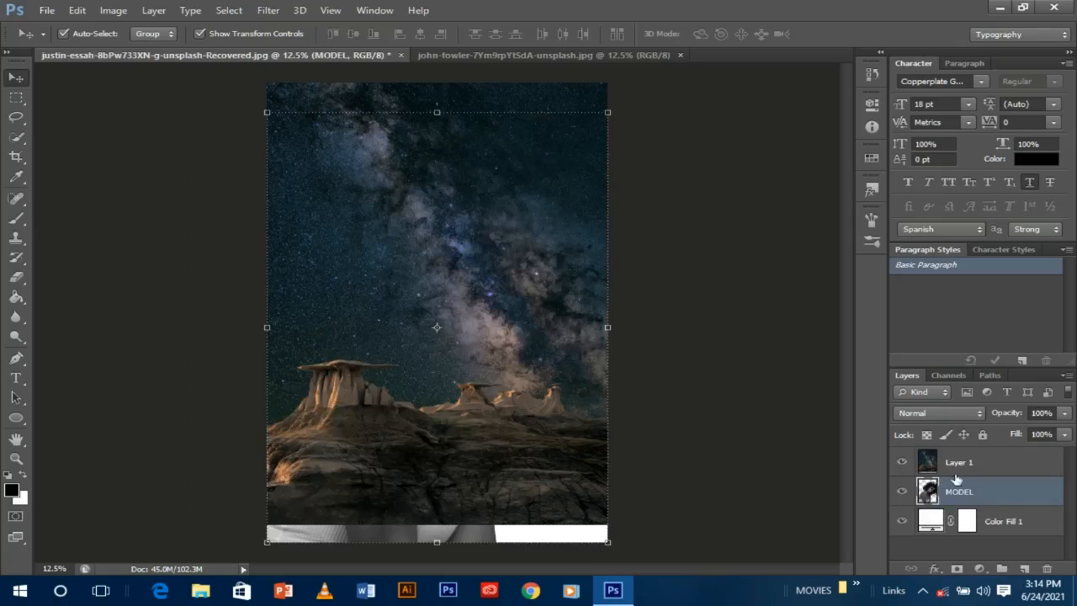
pyautogui.moveTo(522, 397)
pyautogui.mouseDown()
pyautogui.moveTo(523, 431)
pyautogui.moveTo(521, 418)
pyautogui.mouseUp()
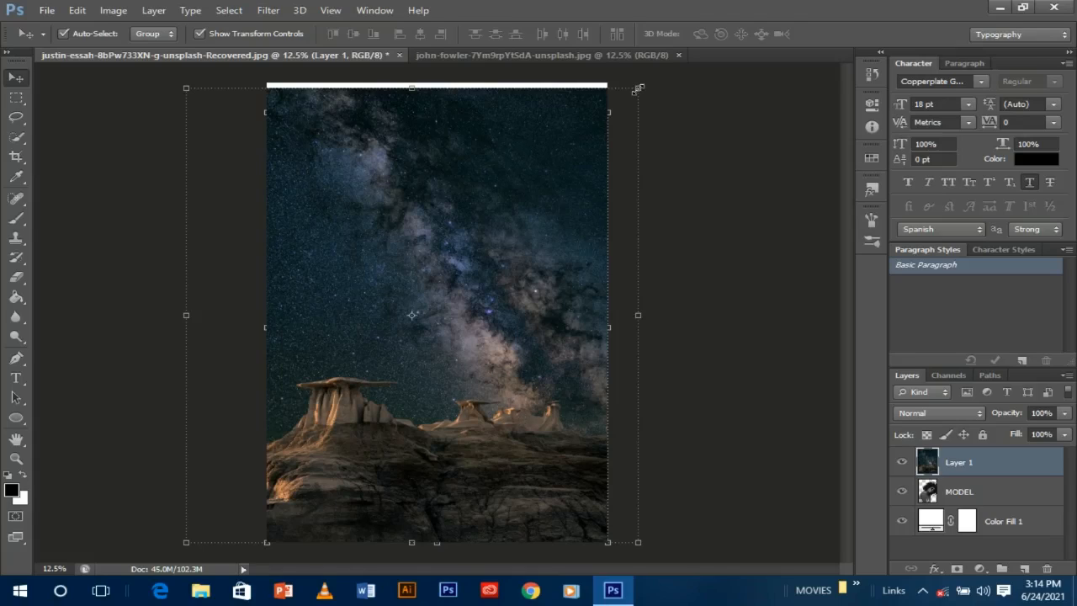
pyautogui.moveTo(638, 89); pyautogui.dragTo(641, 80)
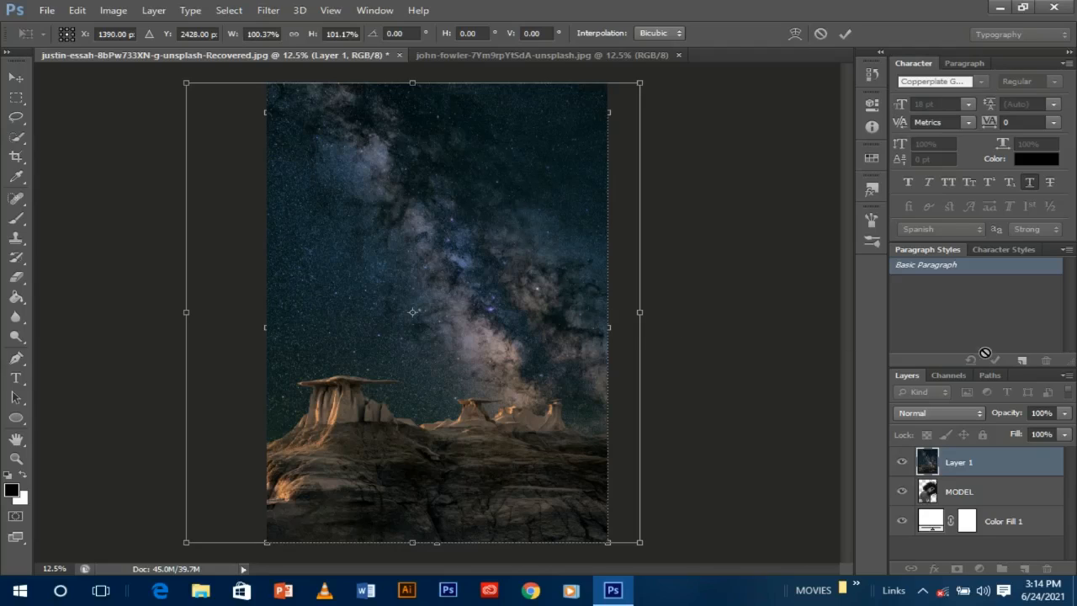
# - Lower the sky layer's opacity, tilt it about 10°, and enlarge it to cover the canvas
pyautogui.click(1064, 413)
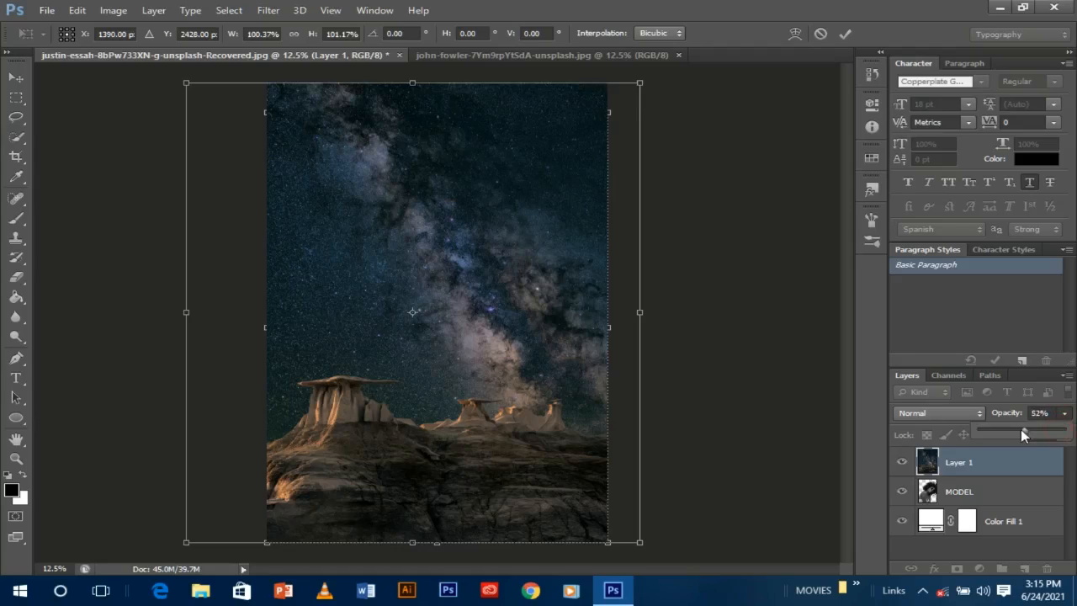
pyautogui.moveTo(1022, 429); pyautogui.dragTo(1029, 430)
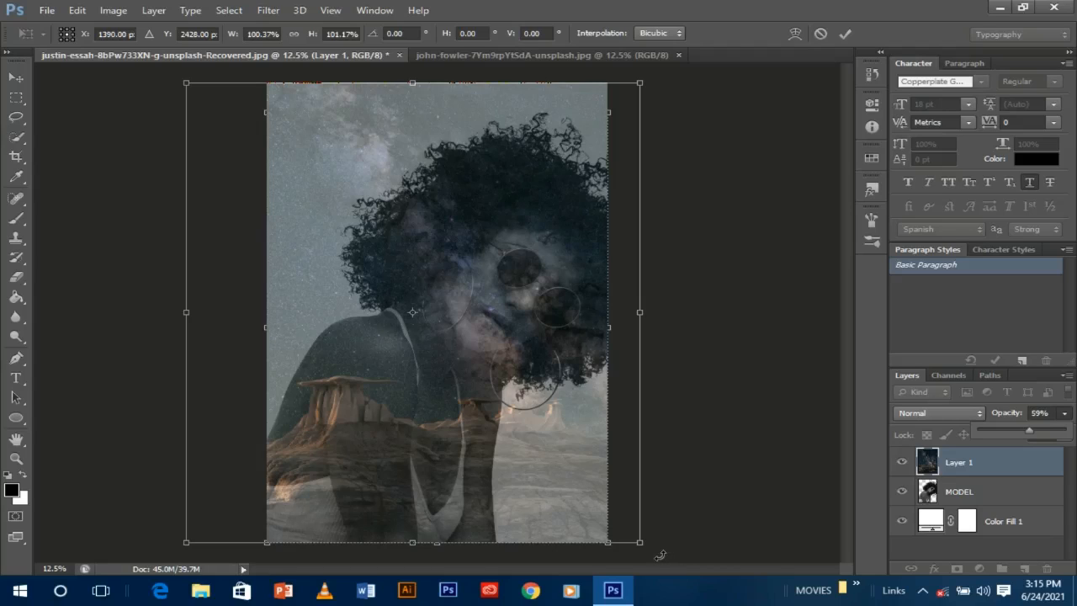
pyautogui.moveTo(648, 555); pyautogui.dragTo(708, 516)
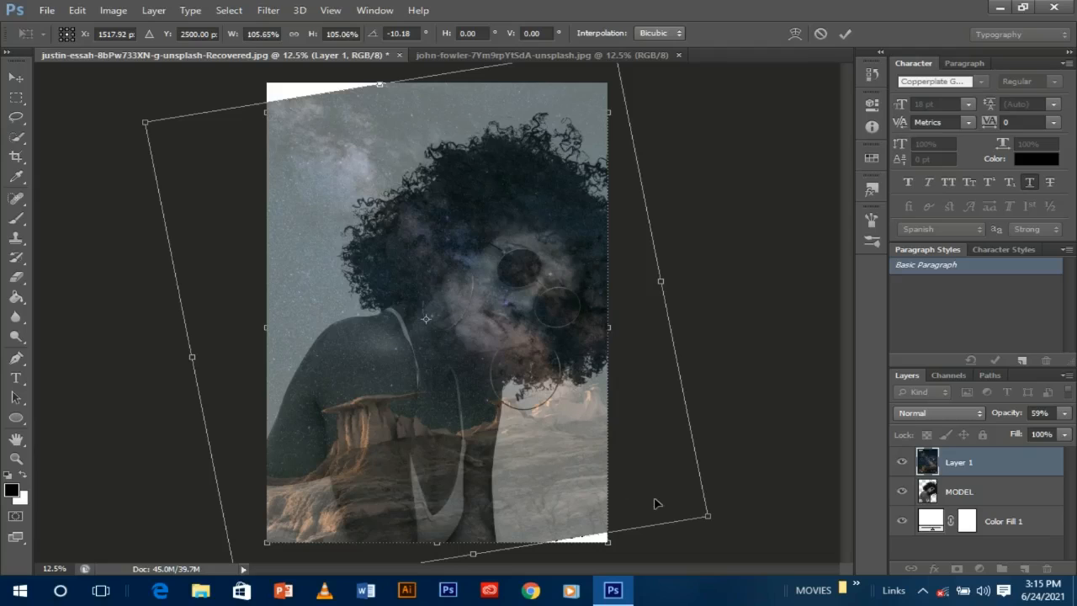
pyautogui.moveTo(587, 472); pyautogui.dragTo(596, 463)
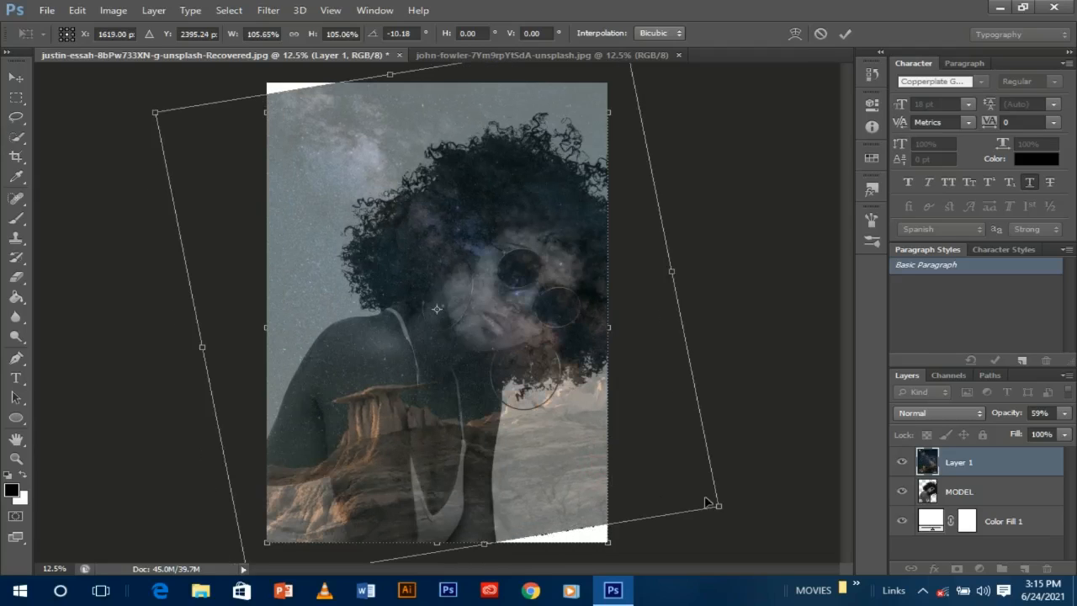
pyautogui.moveTo(715, 502); pyautogui.dragTo(728, 519)
pyautogui.moveTo(155, 110); pyautogui.dragTo(154, 97)
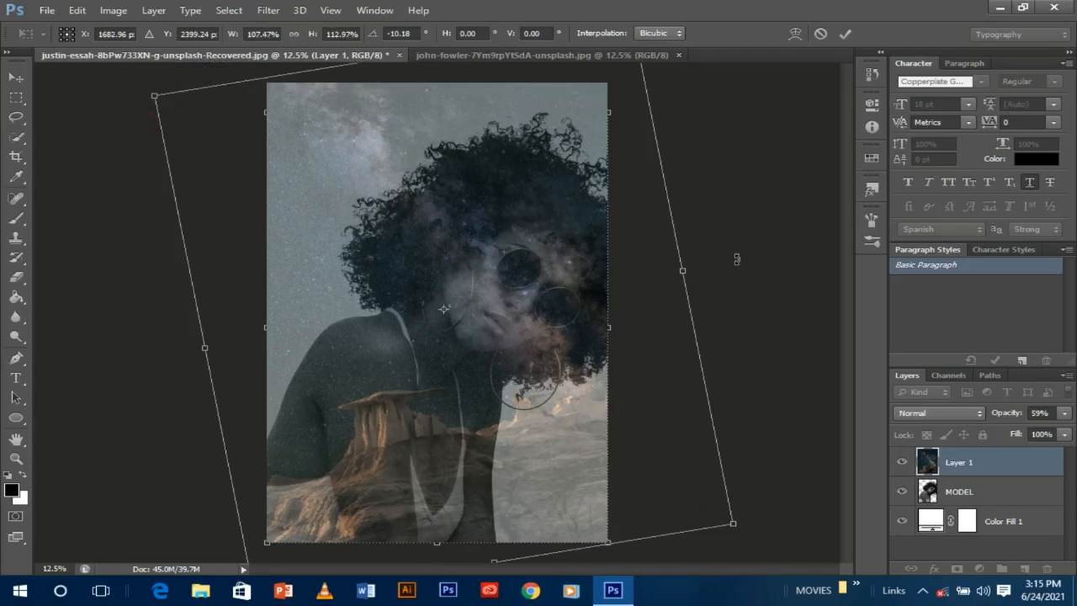
pyautogui.press('Return')
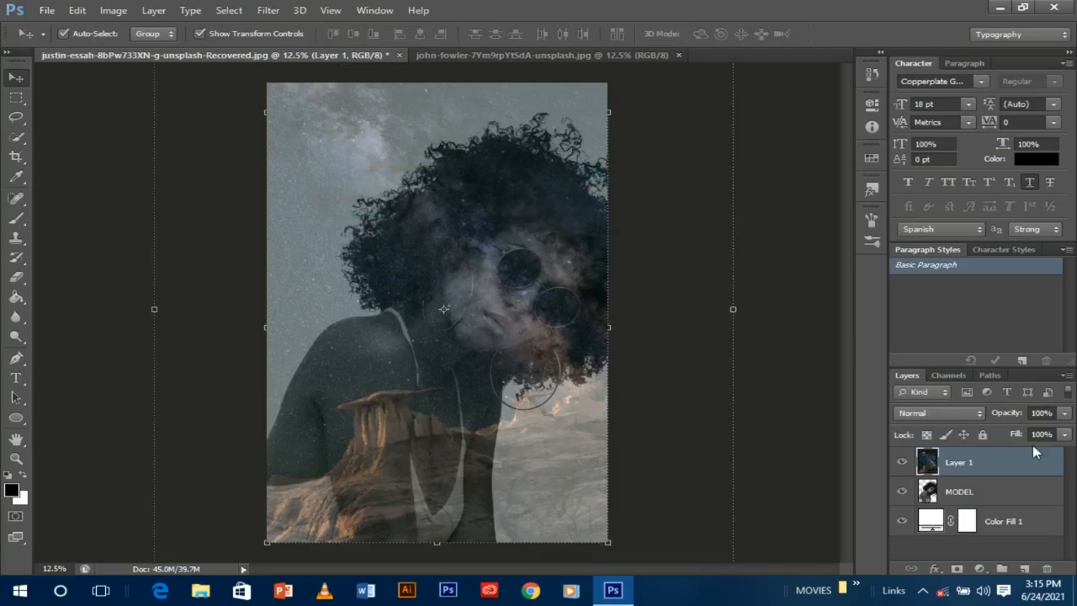
# - Return the sky layer to 100% opacity and load the MODEL silhouette as a selection
pyautogui.click(1064, 412)
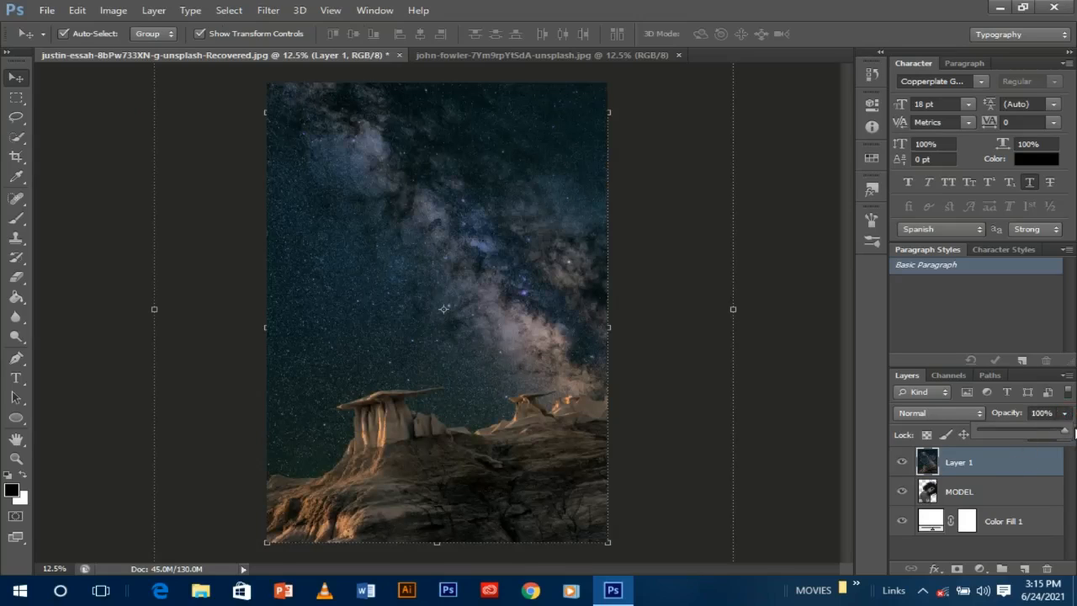
pyautogui.click(1075, 432)
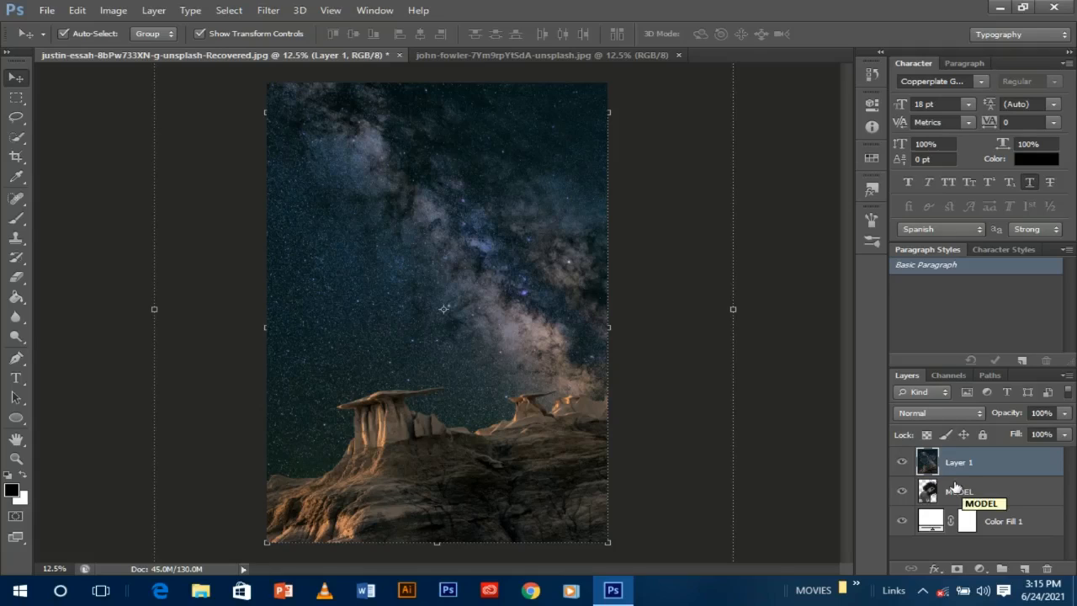
pyautogui.click(957, 494)
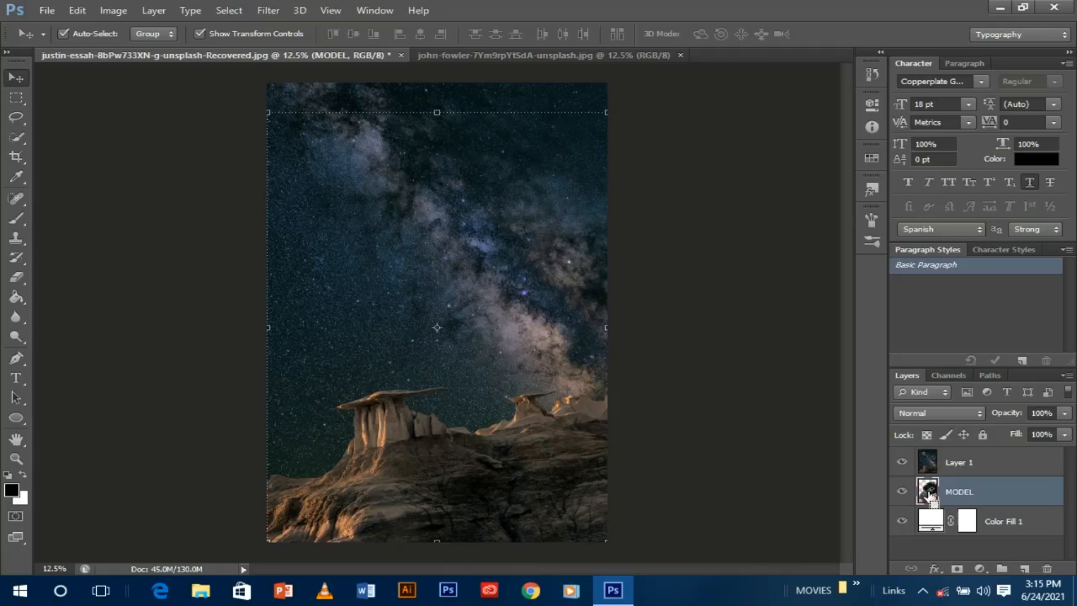
pyautogui.keyDown('ctrl'); pyautogui.click(928, 494); pyautogui.keyUp('ctrl')
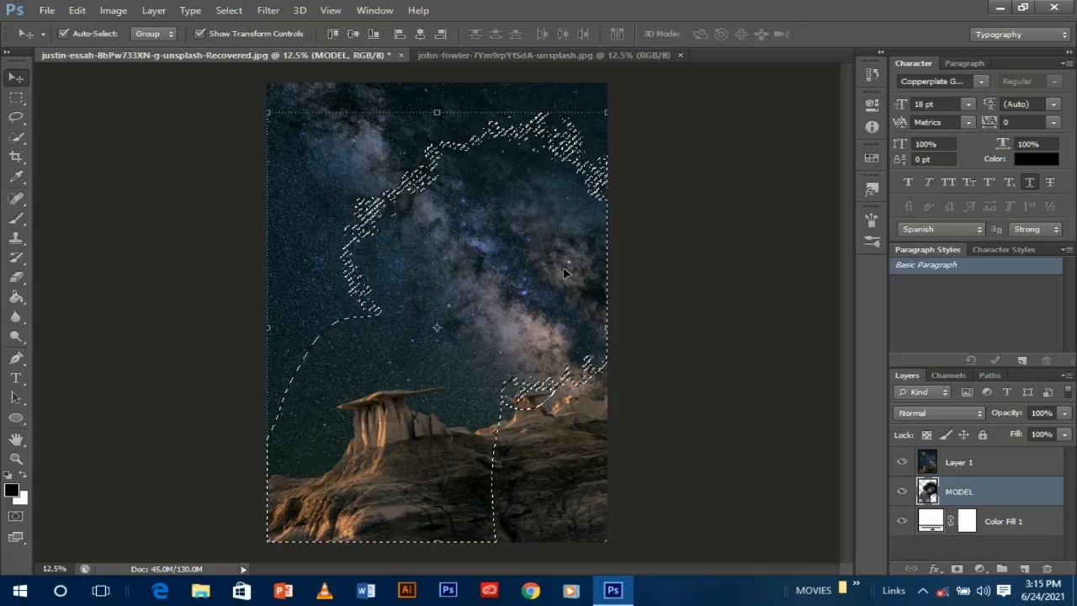
# - Rename Layer 1 to 'sky' and mask it with the model selection
pyautogui.doubleClick(967, 462)
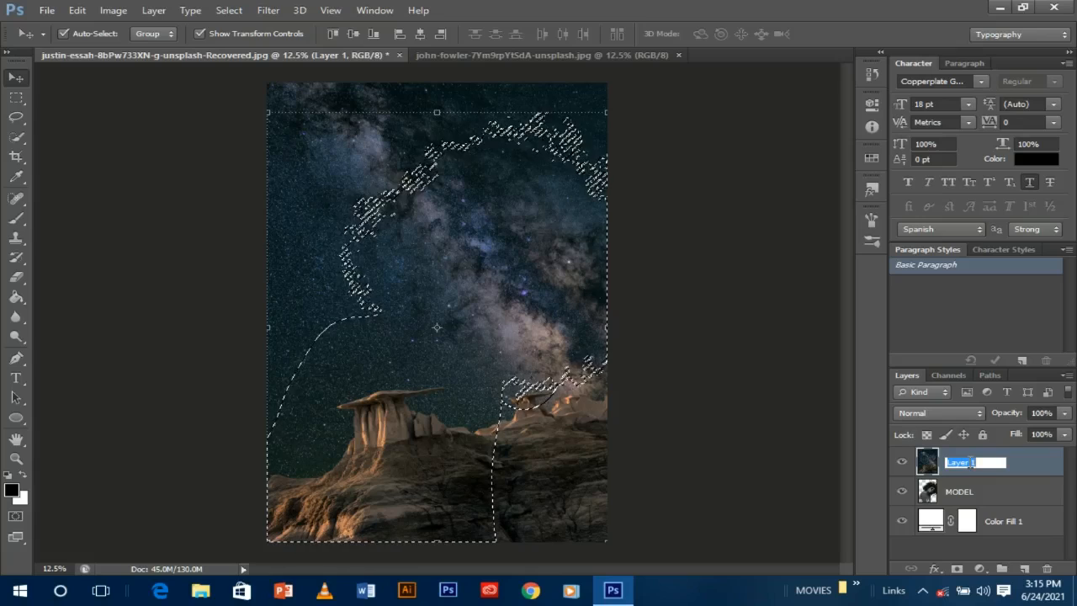
pyautogui.write('sky')
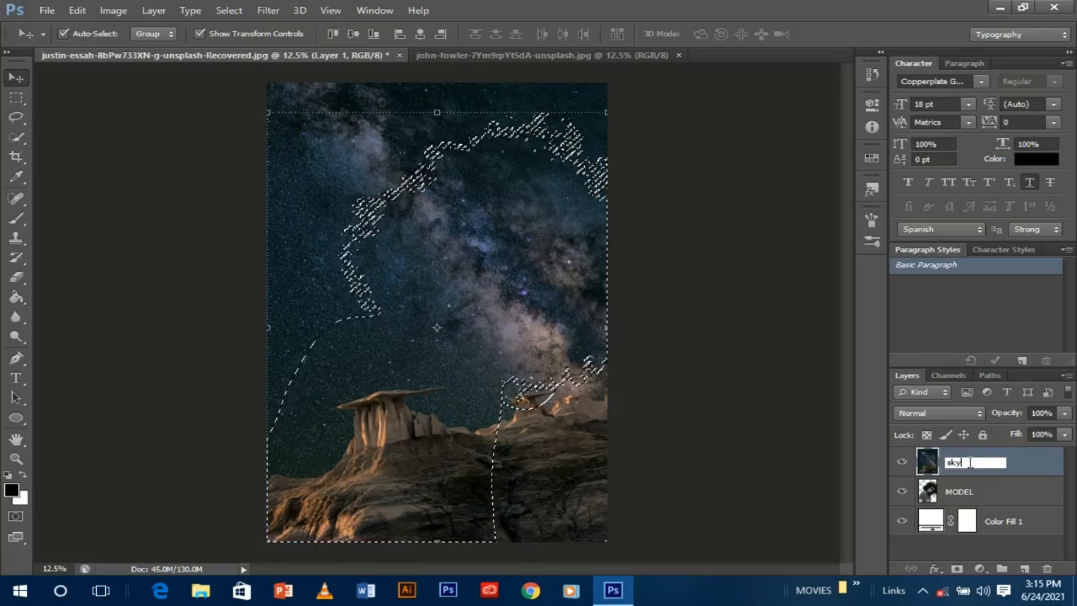
pyautogui.press('Return')
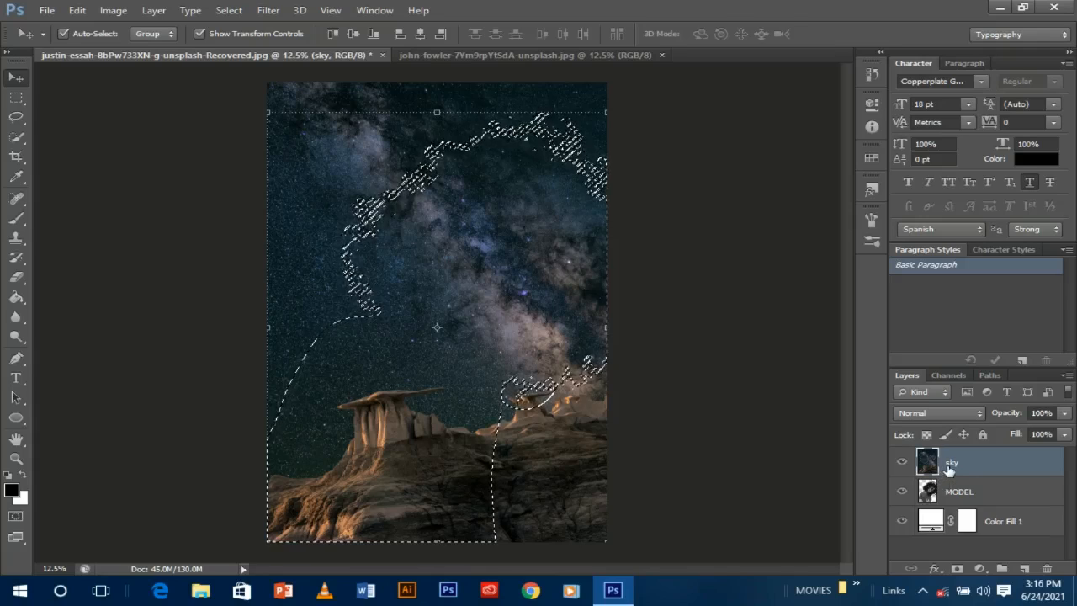
pyautogui.click(958, 570)
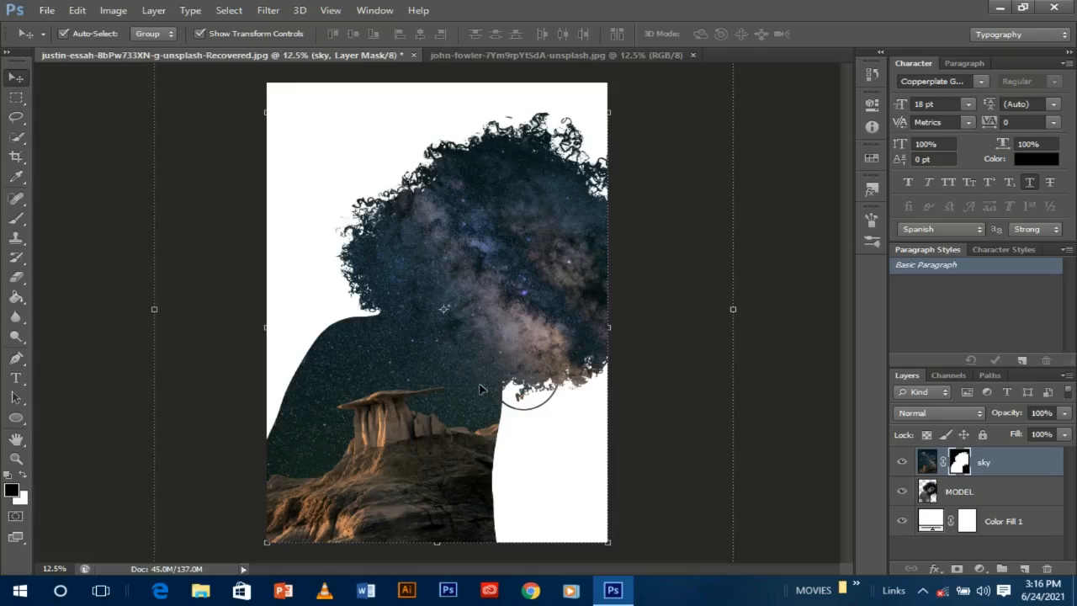
pyautogui.click(971, 491)
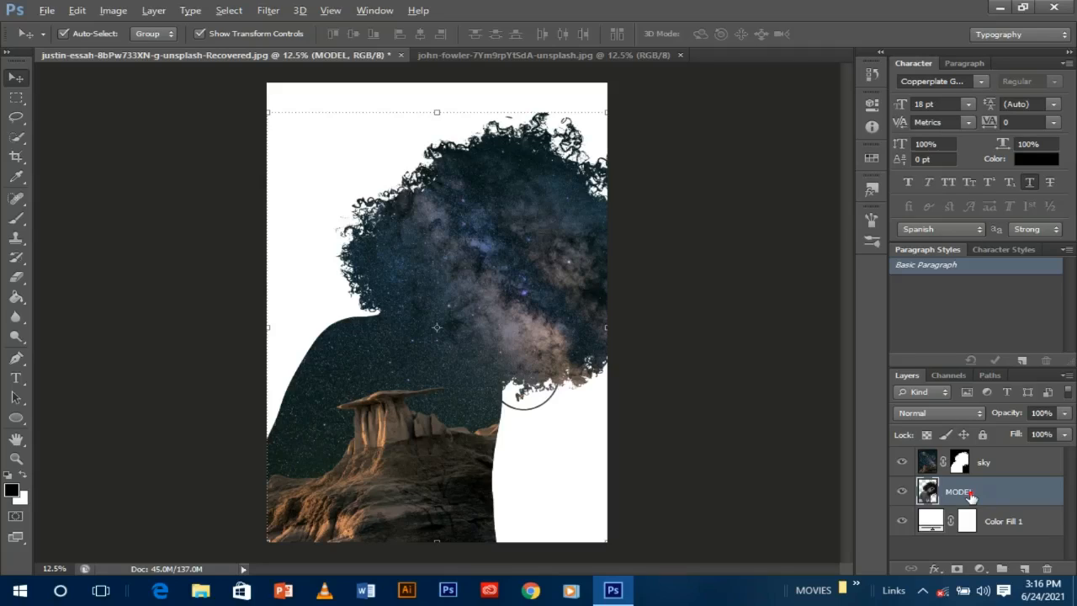
# - Duplicate MODEL into a MODEL copy above sky, blend it in Lighten, and add a layer mask
pyautogui.moveTo(971, 496); pyautogui.dragTo(976, 449)
pyautogui.hotkey('ctrl', 'j')
pyautogui.moveTo(970, 499); pyautogui.dragTo(956, 457)
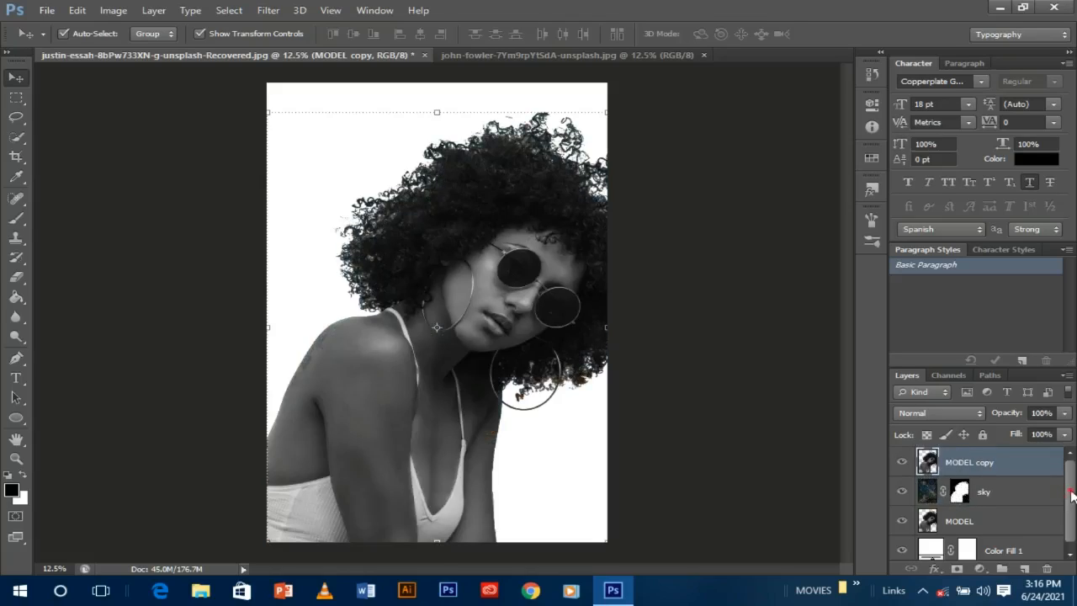
pyautogui.moveTo(1072, 495)
pyautogui.mouseDown()
pyautogui.moveTo(1072, 524)
pyautogui.moveTo(1072, 489)
pyautogui.mouseUp()
pyautogui.click(939, 414)
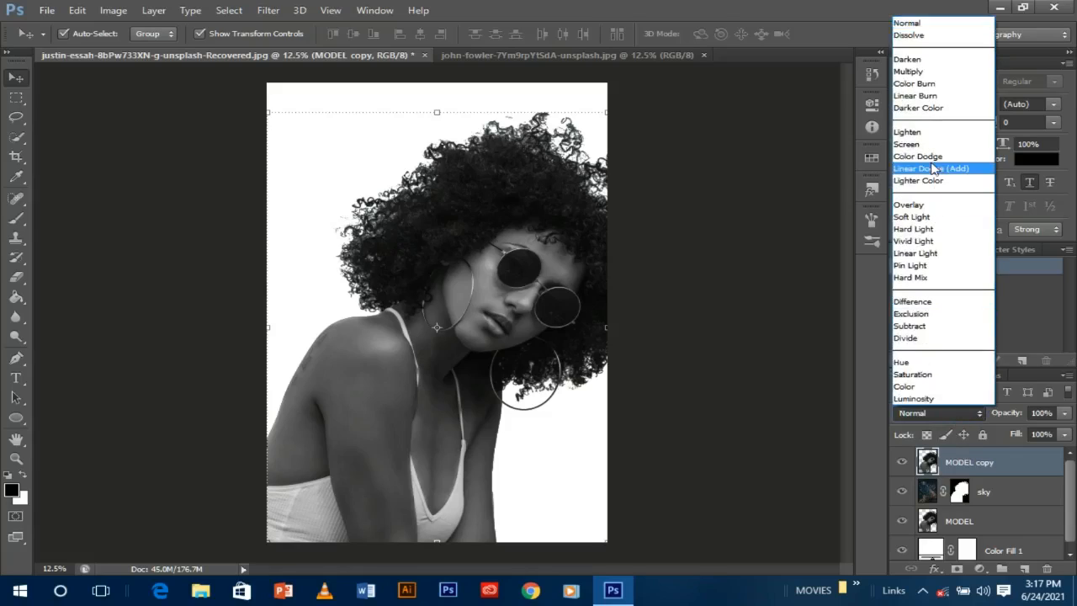
pyautogui.click(918, 132)
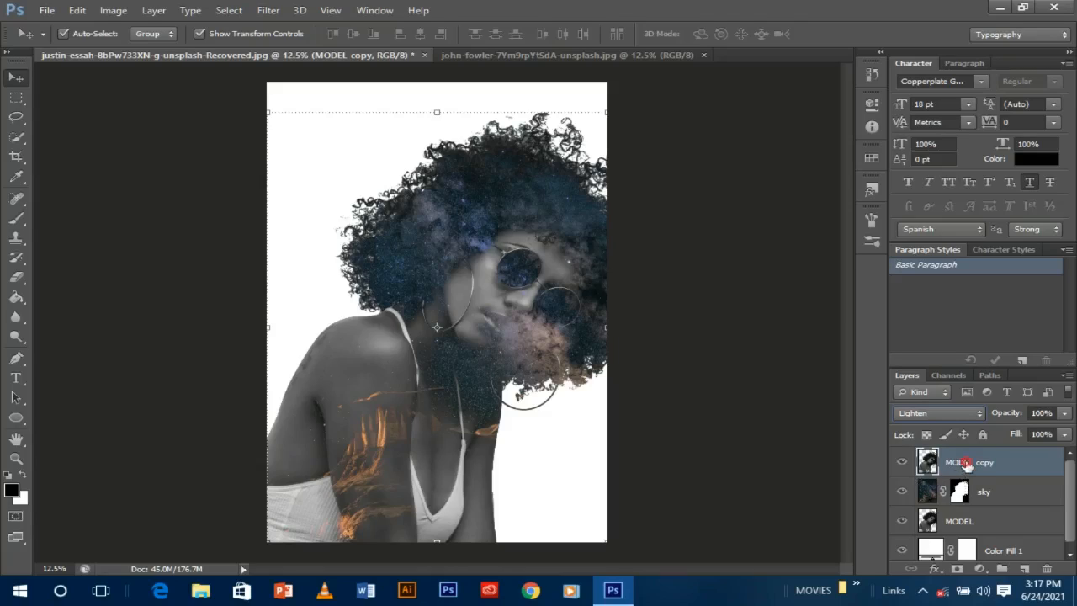
pyautogui.click(957, 569)
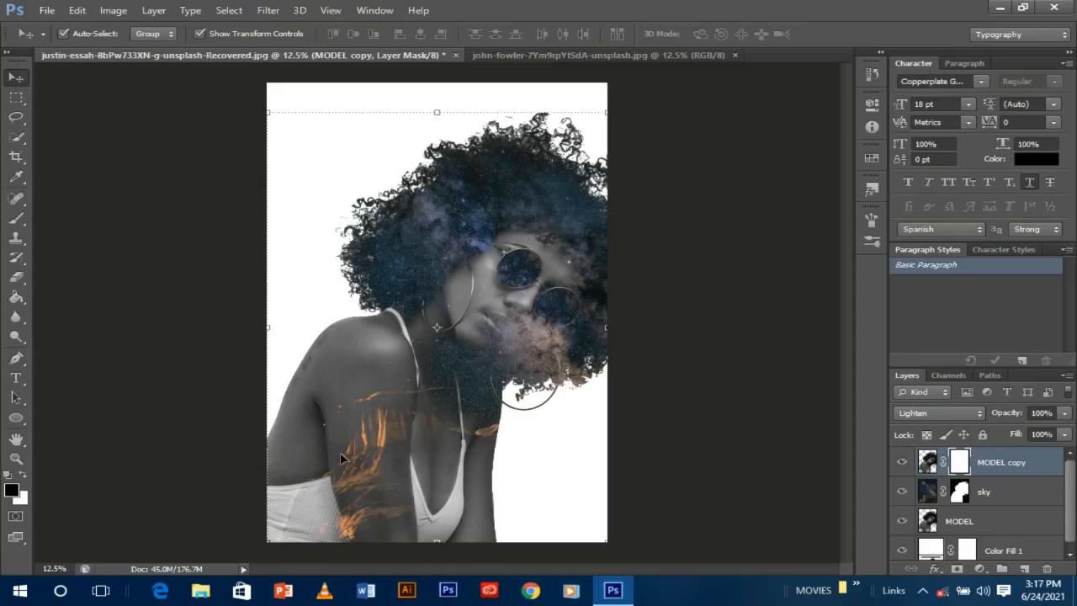
# - Pick the soft Brush tool and paint a first fade on MODEL copy's mask over the shoulder
pyautogui.click(14, 234)
pyautogui.click(16, 219)
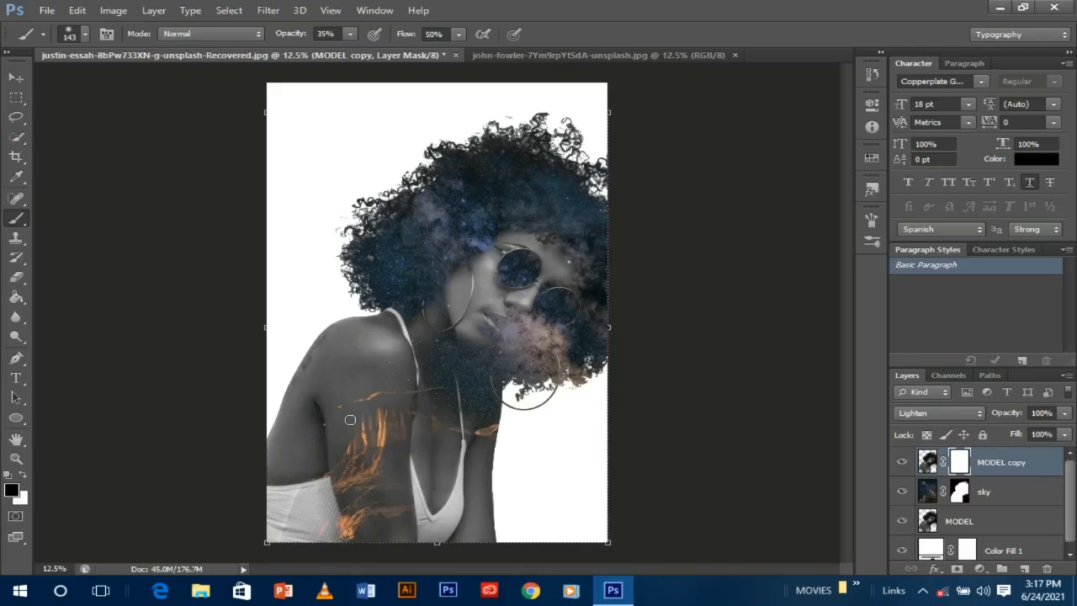
pyautogui.moveTo(357, 350)
pyautogui.mouseDown()
pyautogui.moveTo(338, 373)
pyautogui.moveTo(349, 356)
pyautogui.moveTo(344, 377)
pyautogui.moveTo(335, 366)
pyautogui.moveTo(353, 374)
pyautogui.moveTo(355, 353)
pyautogui.moveTo(383, 398)
pyautogui.moveTo(366, 360)
pyautogui.moveTo(399, 401)
pyautogui.moveTo(367, 367)
pyautogui.mouseUp()
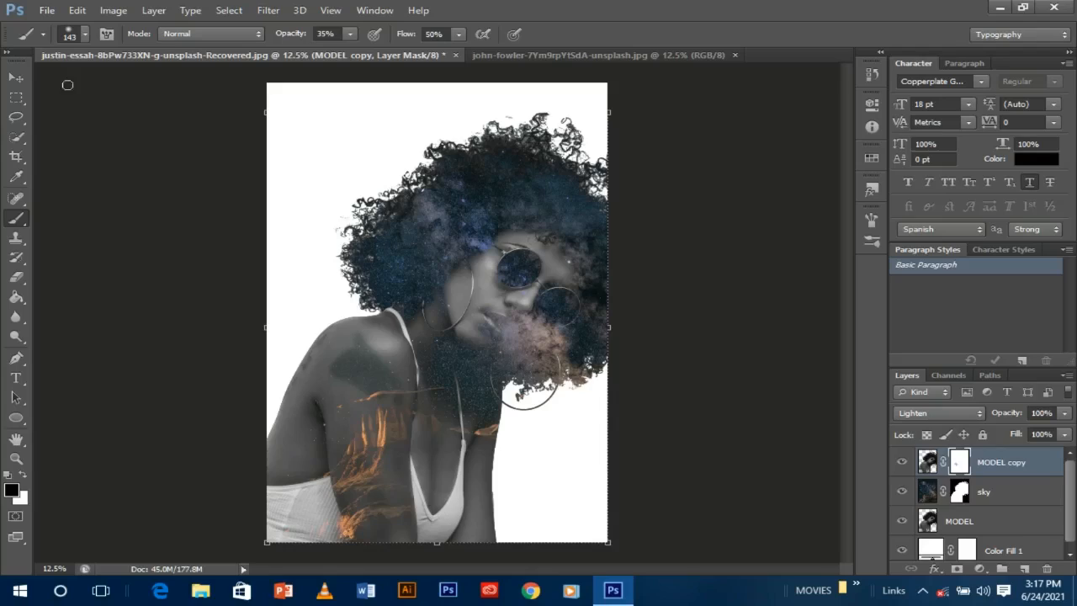
# - Set the brush to 422 px at 40% opacity and fade MODEL copy across the shoulder and arm
pyautogui.click(85, 34)
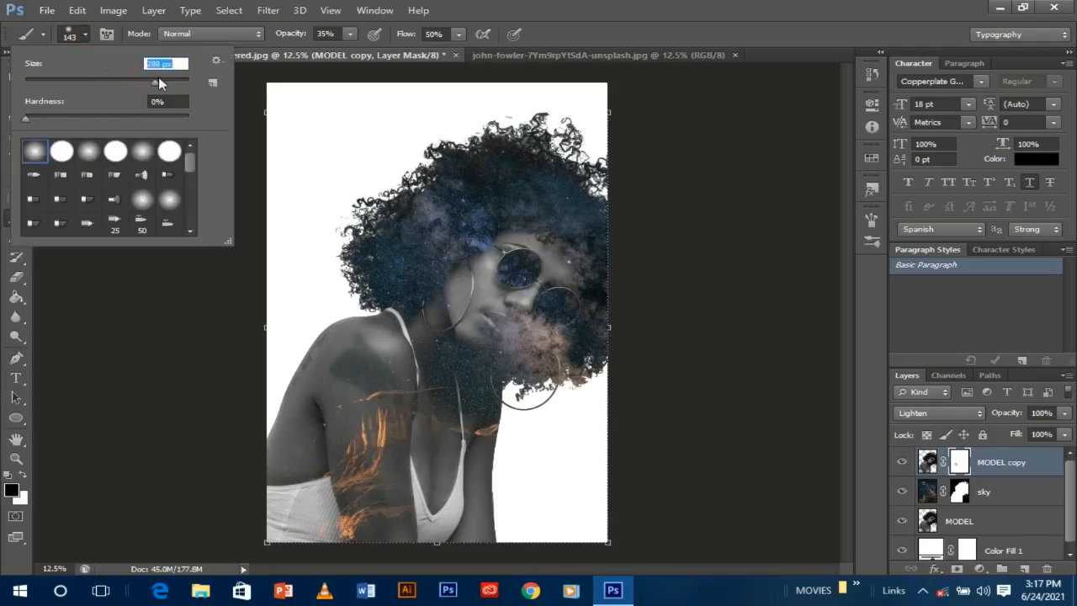
pyautogui.moveTo(159, 78); pyautogui.dragTo(165, 77)
pyautogui.moveTo(326, 367)
pyautogui.mouseDown()
pyautogui.moveTo(363, 345)
pyautogui.moveTo(377, 361)
pyautogui.moveTo(353, 360)
pyautogui.moveTo(334, 387)
pyautogui.moveTo(368, 396)
pyautogui.moveTo(328, 401)
pyautogui.moveTo(354, 395)
pyautogui.moveTo(341, 365)
pyautogui.mouseUp()
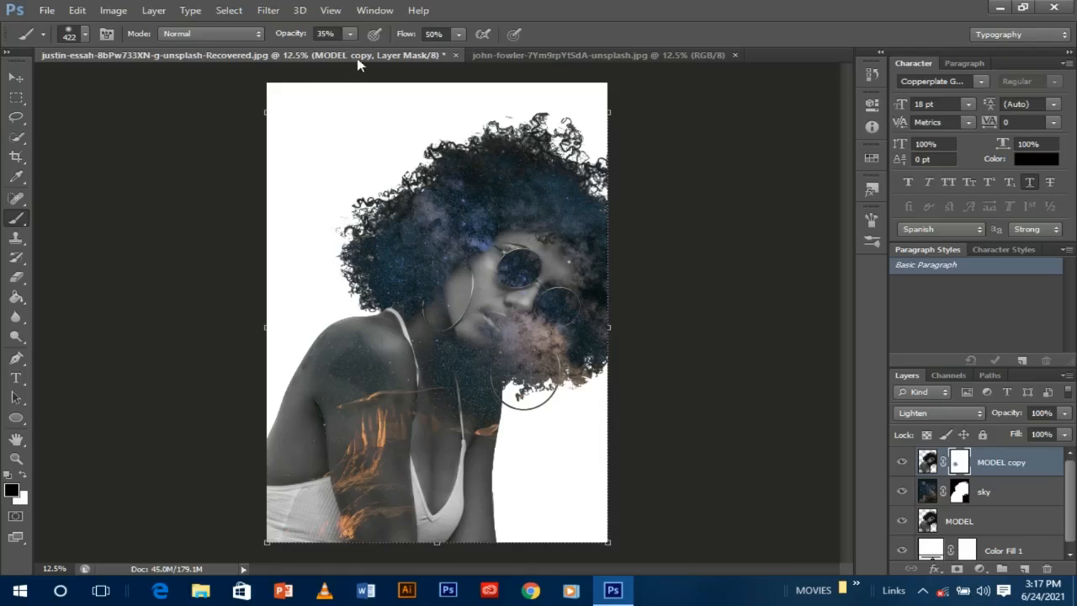
pyautogui.click(350, 34)
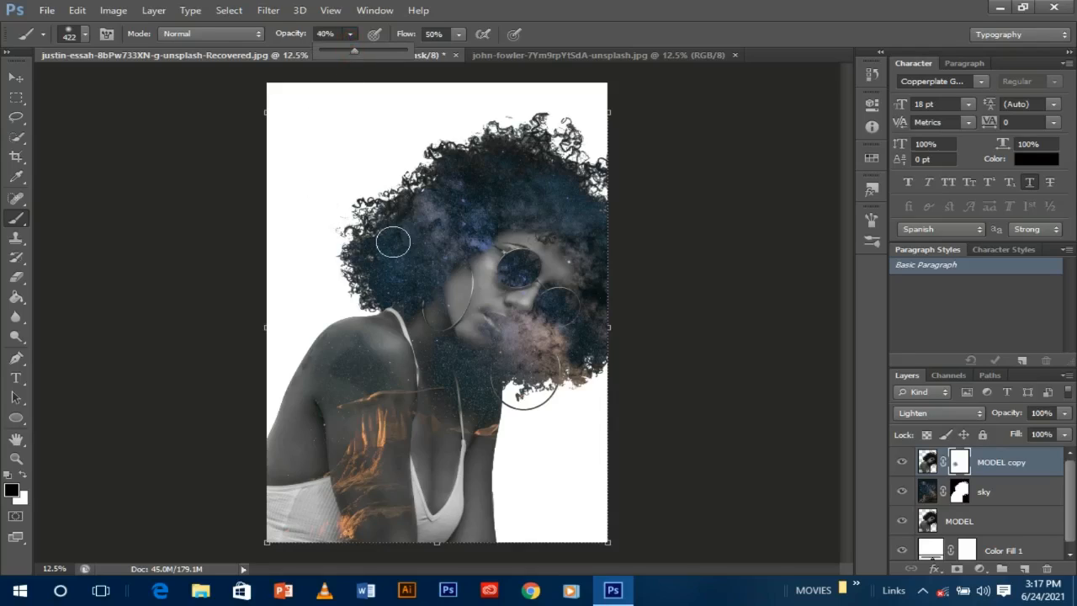
pyautogui.click(351, 384)
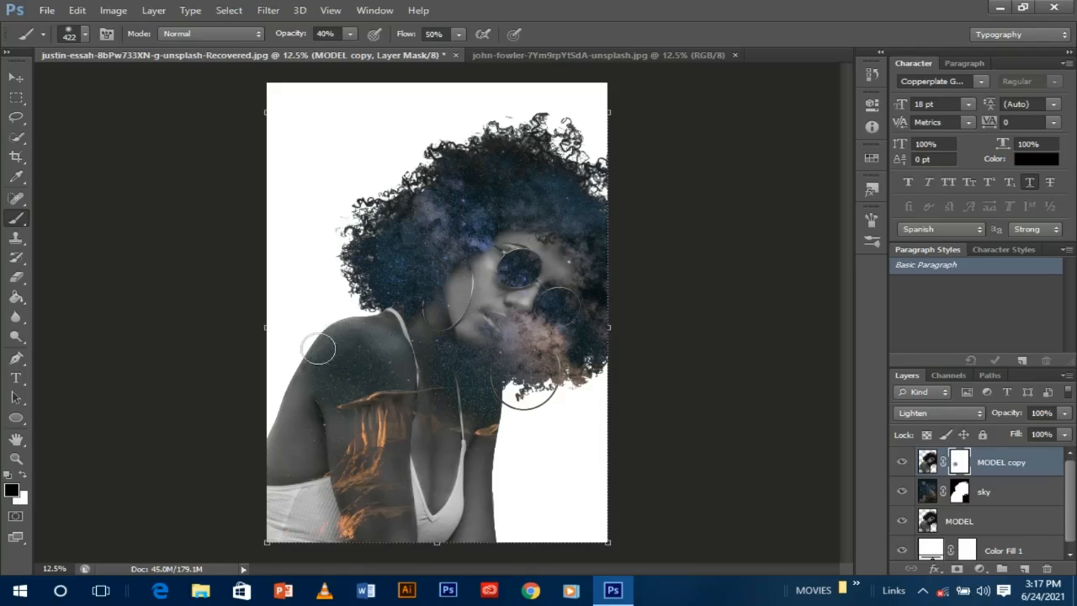
pyautogui.moveTo(384, 362); pyautogui.dragTo(334, 406)
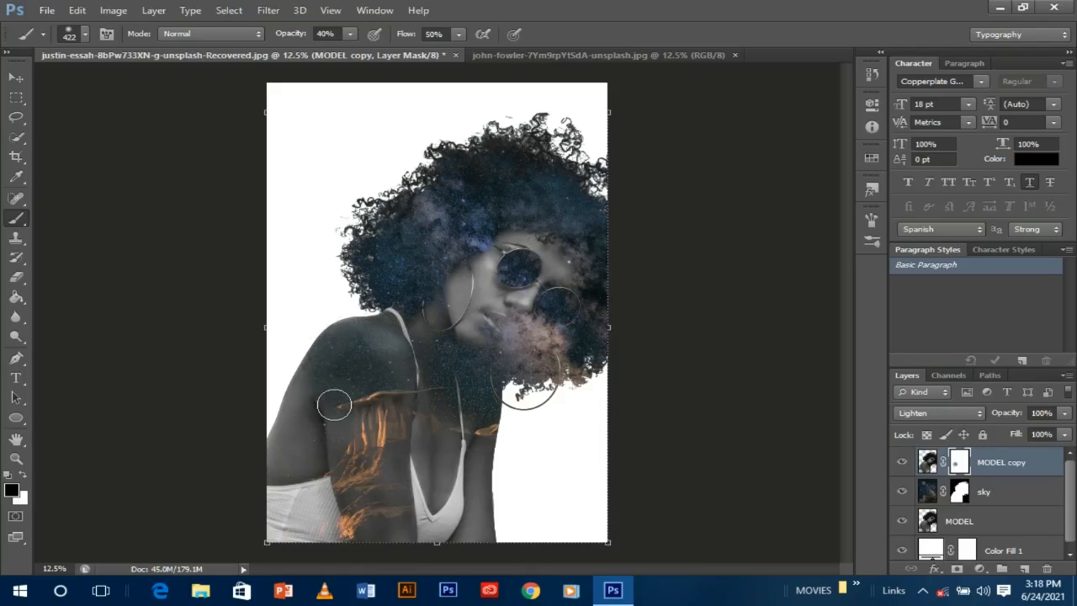
# - Target the sky layer's mask and raise the brush opacity to 55%
pyautogui.click(961, 493)
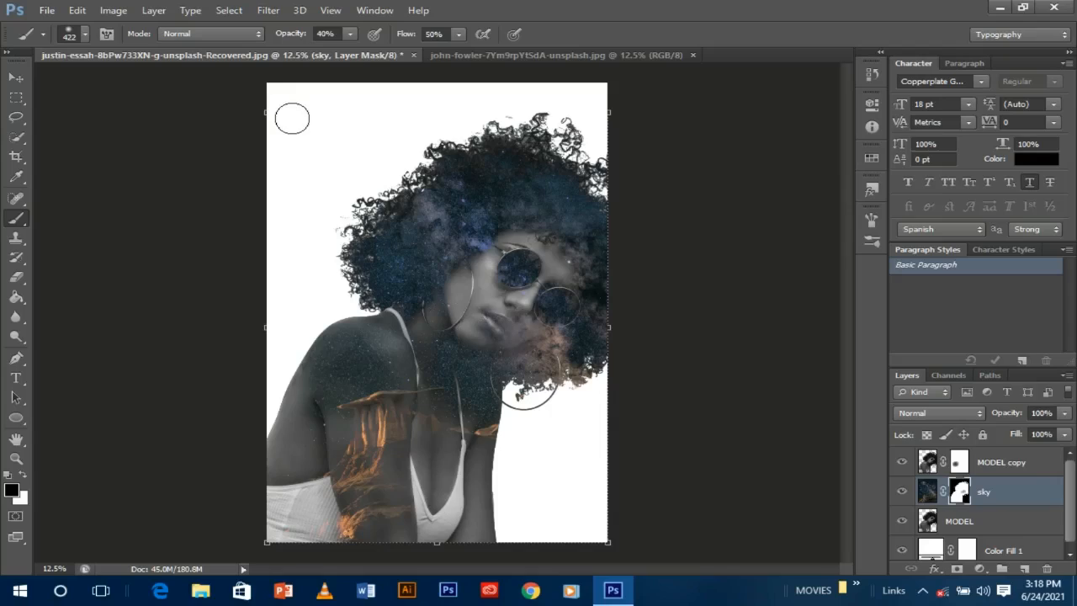
pyautogui.click(348, 36)
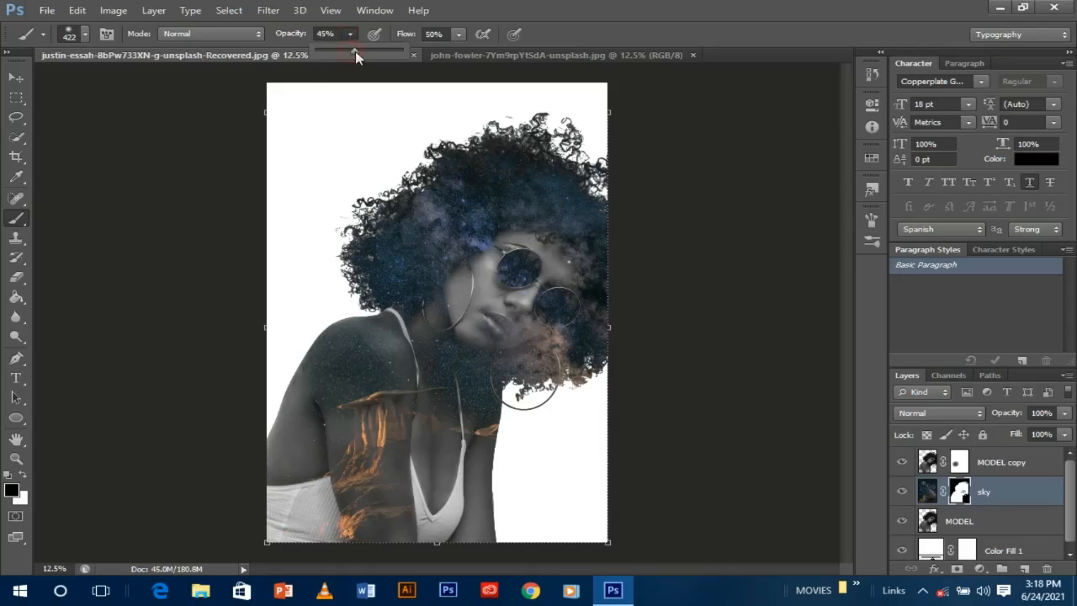
pyautogui.moveTo(355, 52); pyautogui.dragTo(362, 51)
pyautogui.click(514, 331)
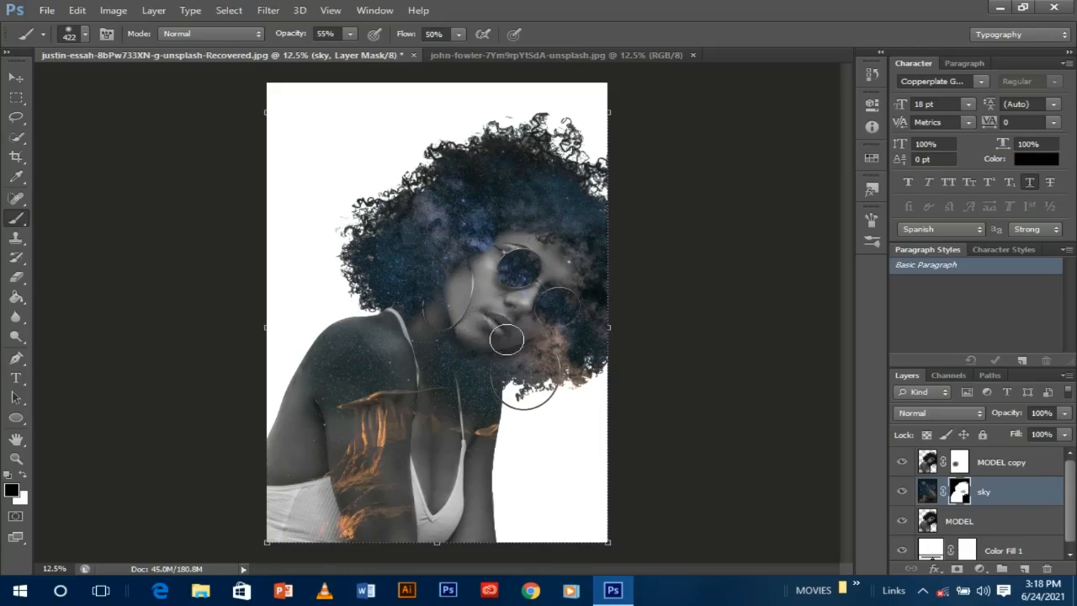
# - Paint out the sky texture over the lips, cheek, lens, neck and earring hoop
pyautogui.moveTo(506, 340)
pyautogui.mouseDown()
pyautogui.moveTo(540, 324)
pyautogui.moveTo(554, 296)
pyautogui.moveTo(567, 299)
pyautogui.moveTo(542, 325)
pyautogui.moveTo(552, 308)
pyautogui.moveTo(524, 258)
pyautogui.mouseUp()
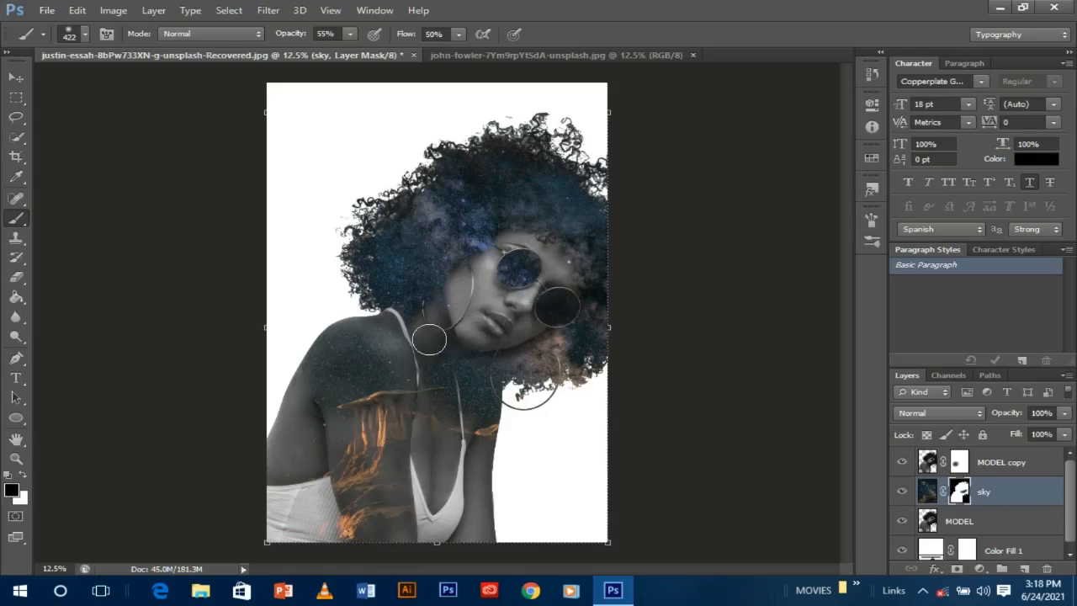
pyautogui.moveTo(429, 339); pyautogui.dragTo(416, 349)
pyautogui.hotkey('ctrl', '-')
pyautogui.scroll(2, 476, 322)
pyautogui.click(474, 317)
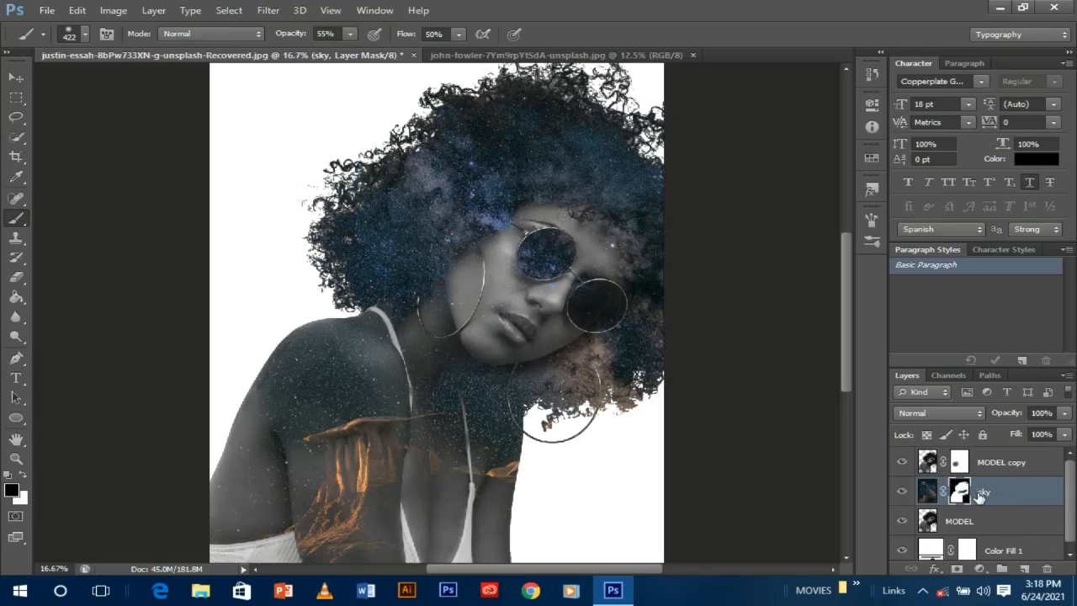
pyautogui.scroll(-1, 1071, 515)
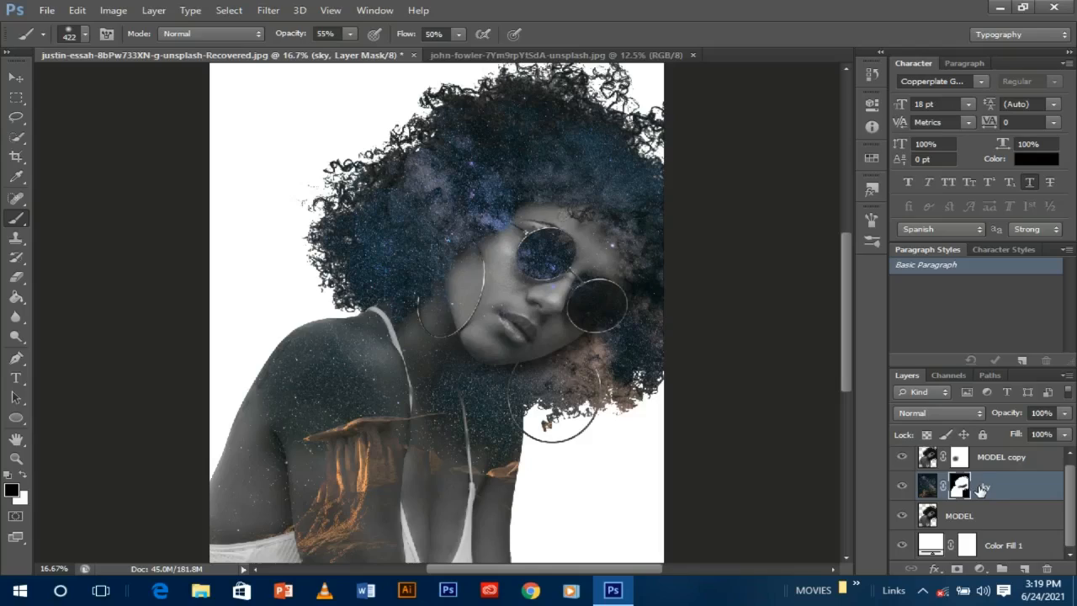
# - Duplicate the sky layer and delete the mask from sky copy
pyautogui.hotkey('ctrl', 'j')
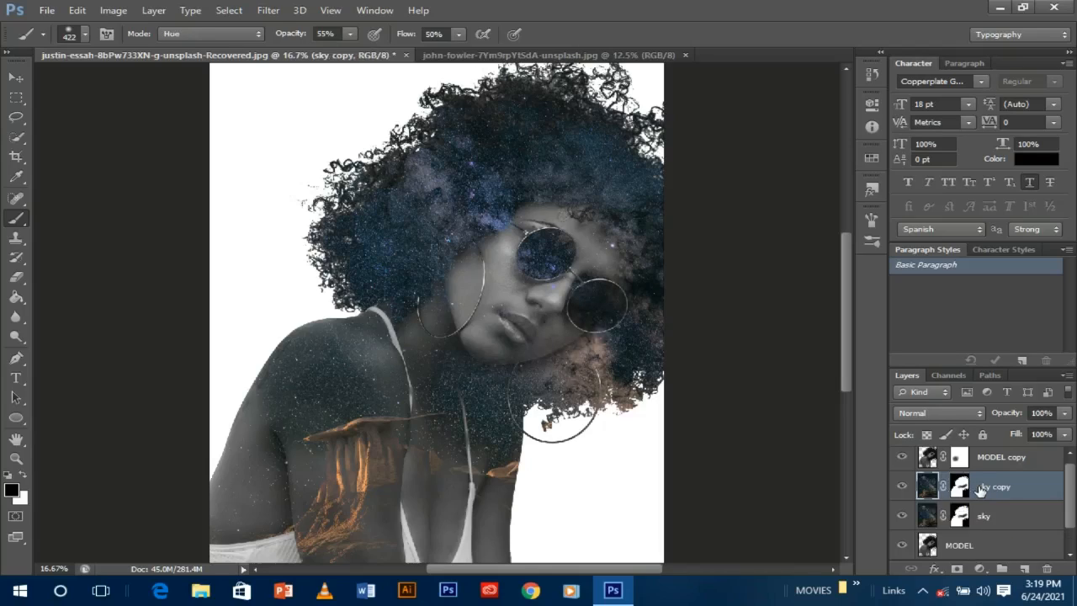
pyautogui.click(960, 486)
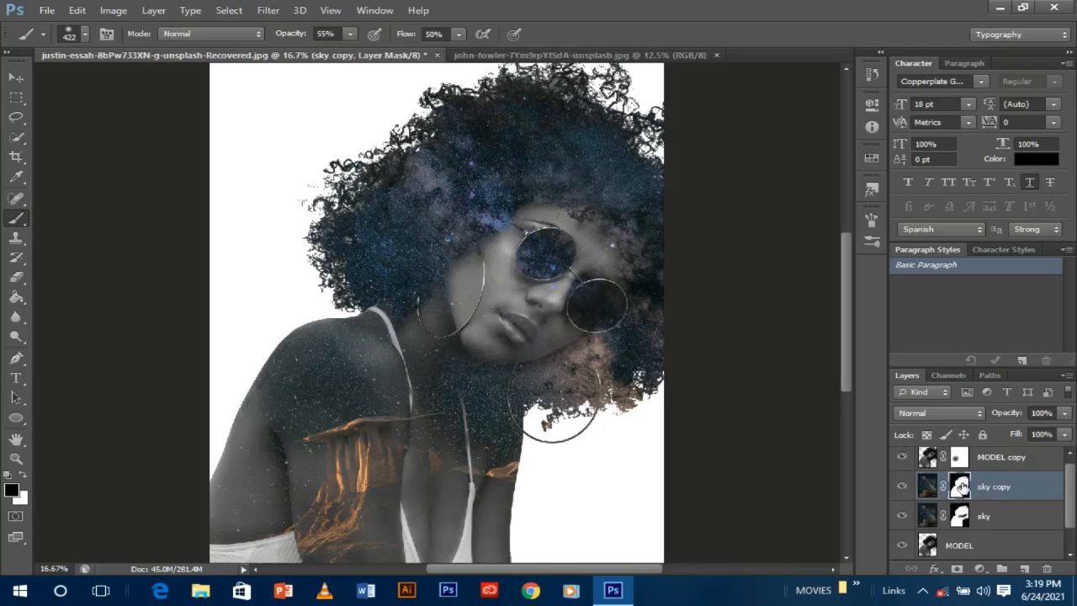
pyautogui.moveTo(960, 486)
pyautogui.mouseDown()
pyautogui.moveTo(1042, 549)
pyautogui.moveTo(1048, 570)
pyautogui.mouseUp()
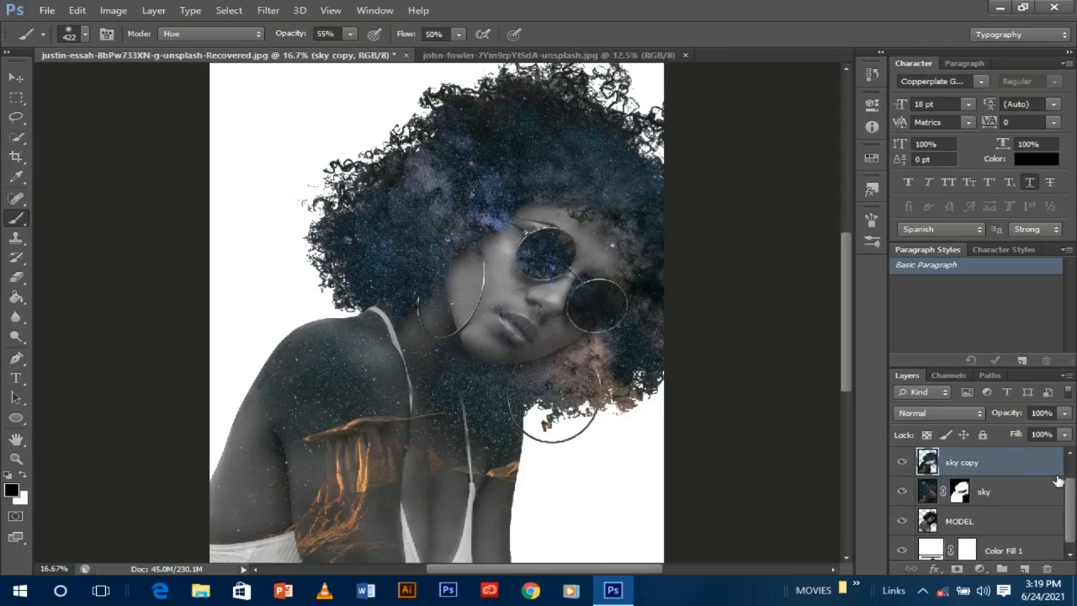
pyautogui.moveTo(1072, 500); pyautogui.dragTo(1072, 482)
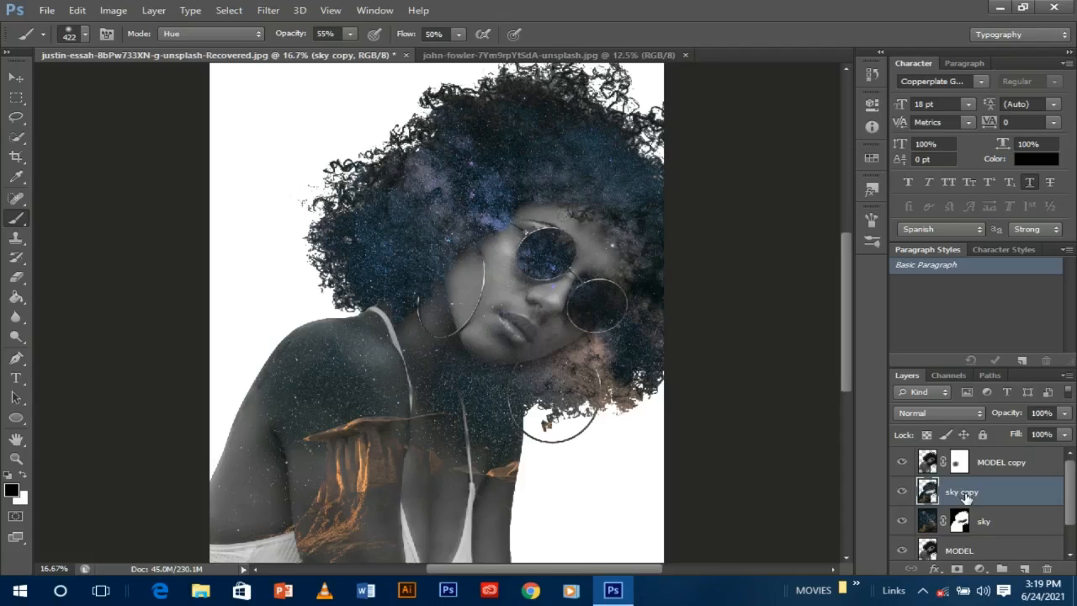
# - Blend sky copy in Lighten mode and toggle its visibility to compare the effect
pyautogui.click(979, 413)
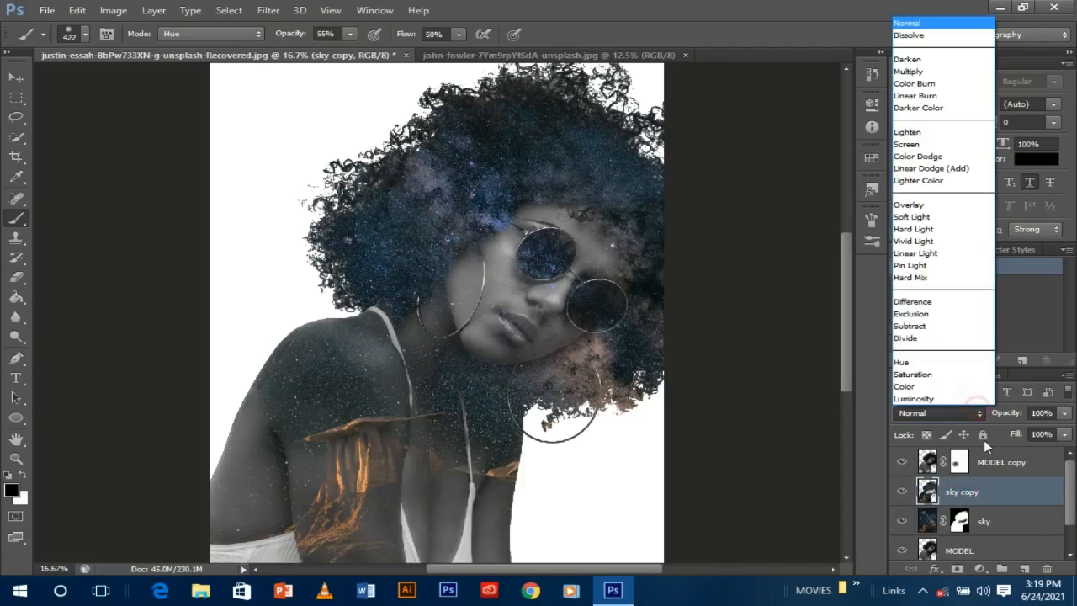
pyautogui.click(913, 132)
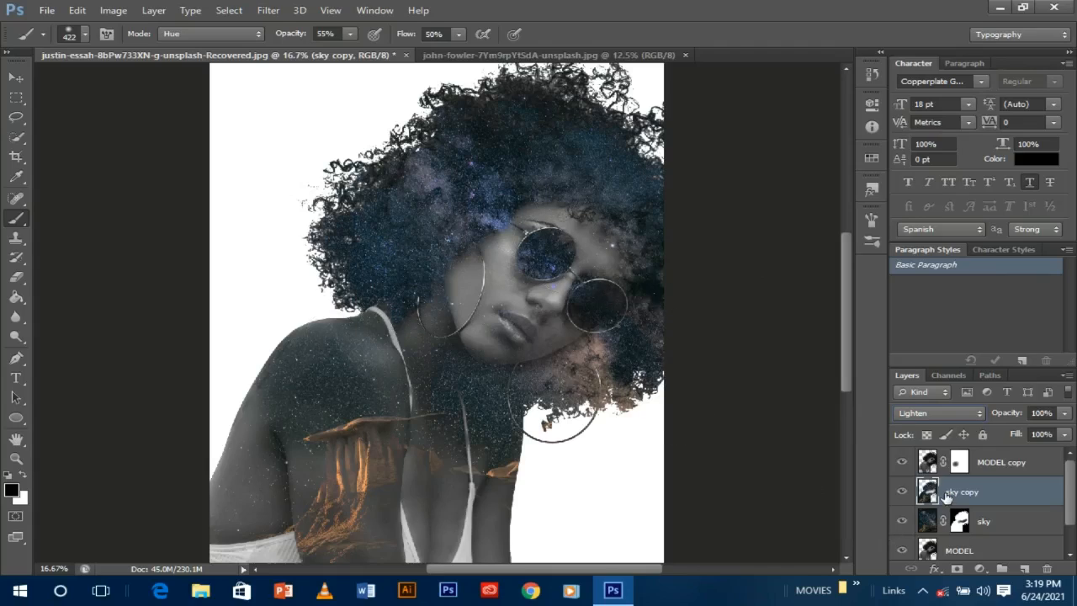
pyautogui.click(901, 492)
pyautogui.click(901, 492)
pyautogui.moveTo(1074, 498); pyautogui.dragTo(1073, 523)
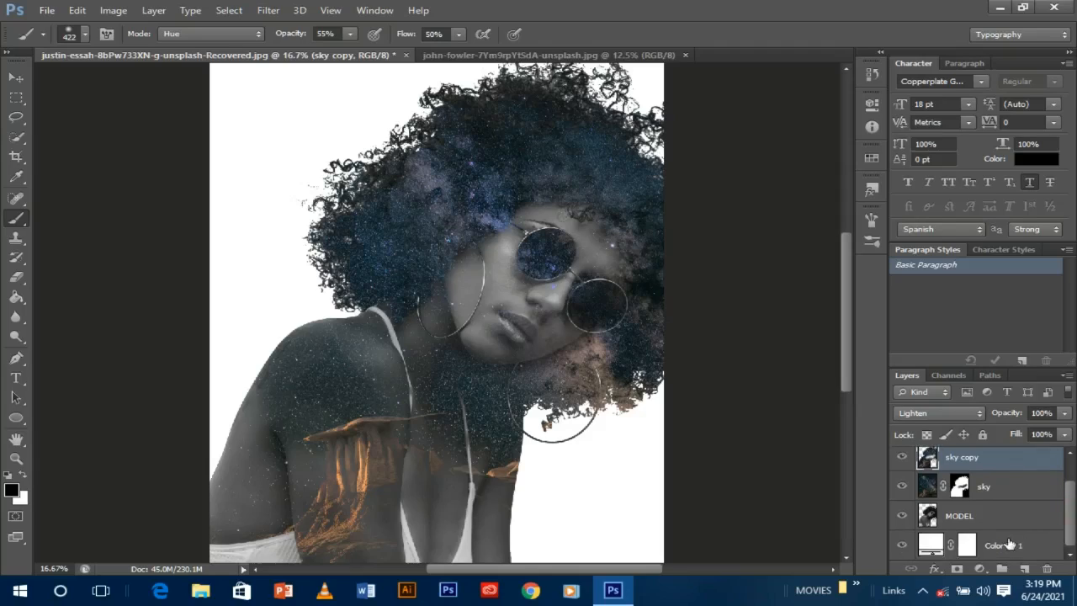
pyautogui.click(1009, 544)
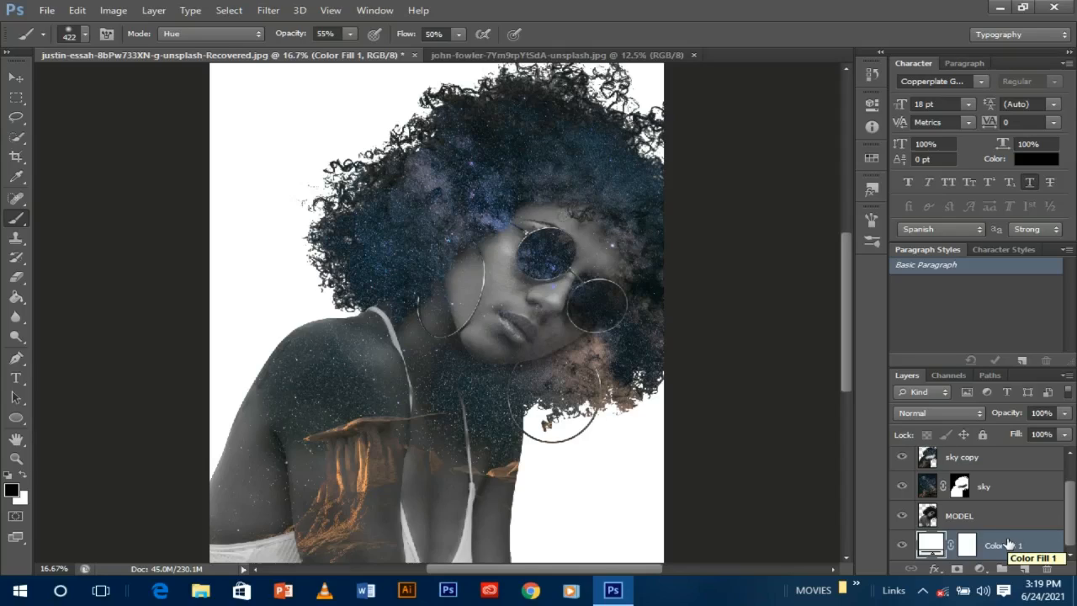
# - Recolour Color Fill 1 to peach-orange #dc9467 sampled from the image
pyautogui.doubleClick(928, 545)
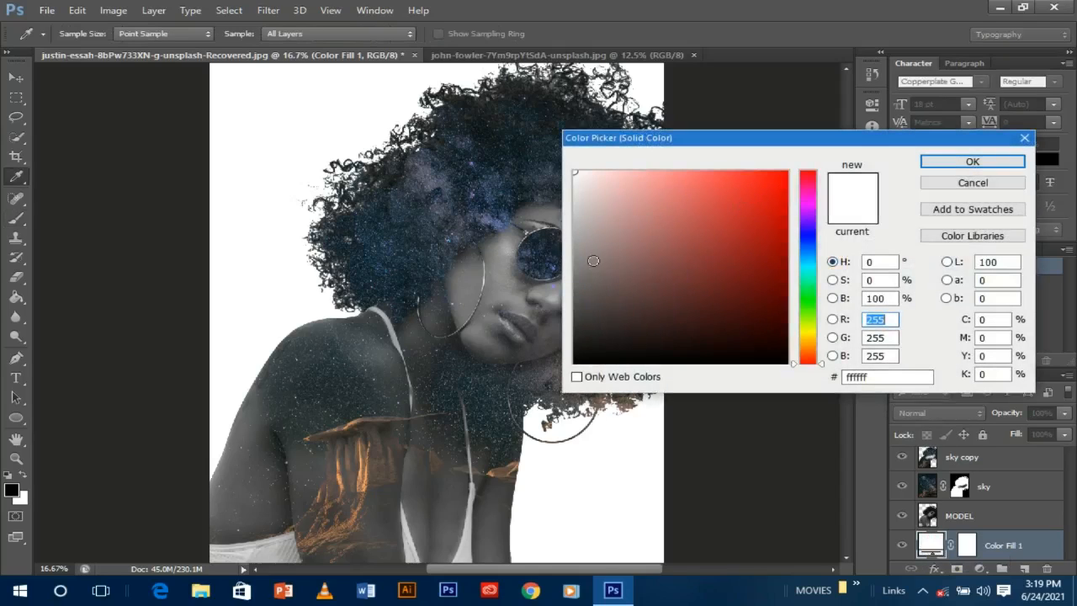
pyautogui.click(370, 471)
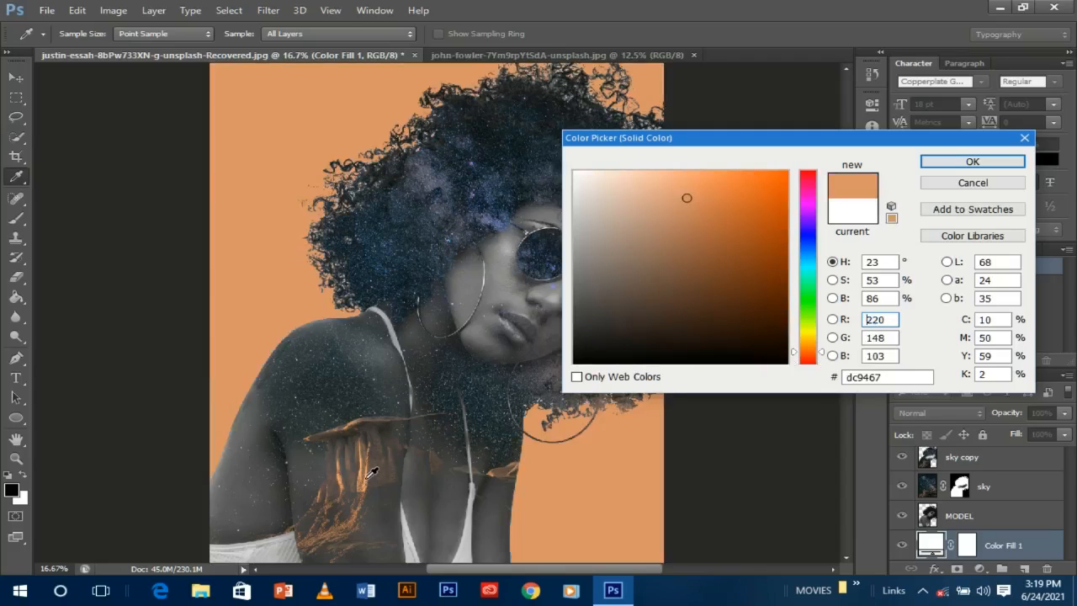
pyautogui.click(972, 161)
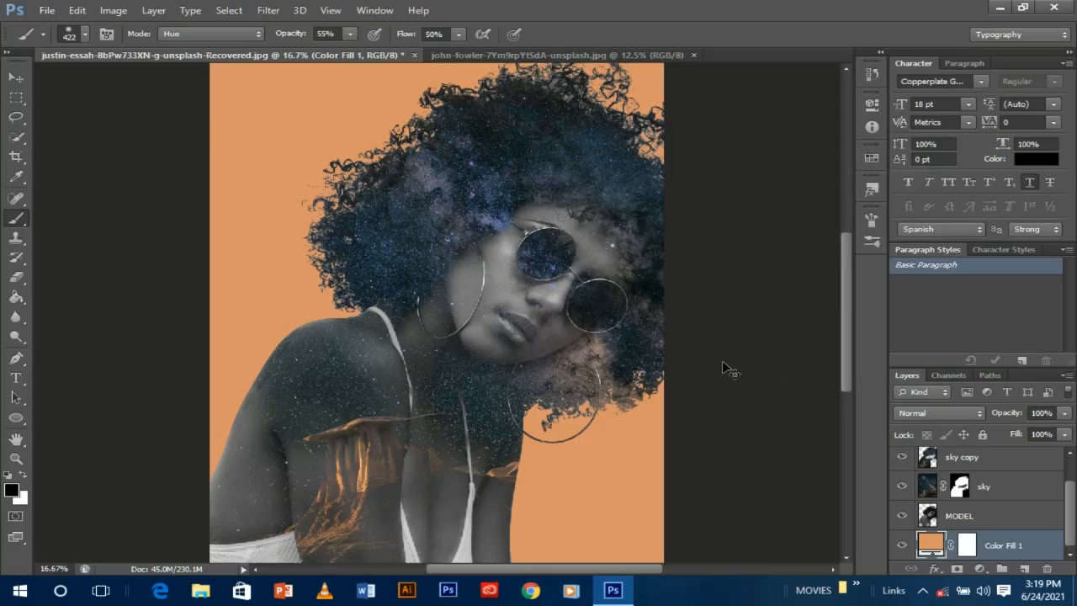
pyautogui.hotkey('ctrl', '-')
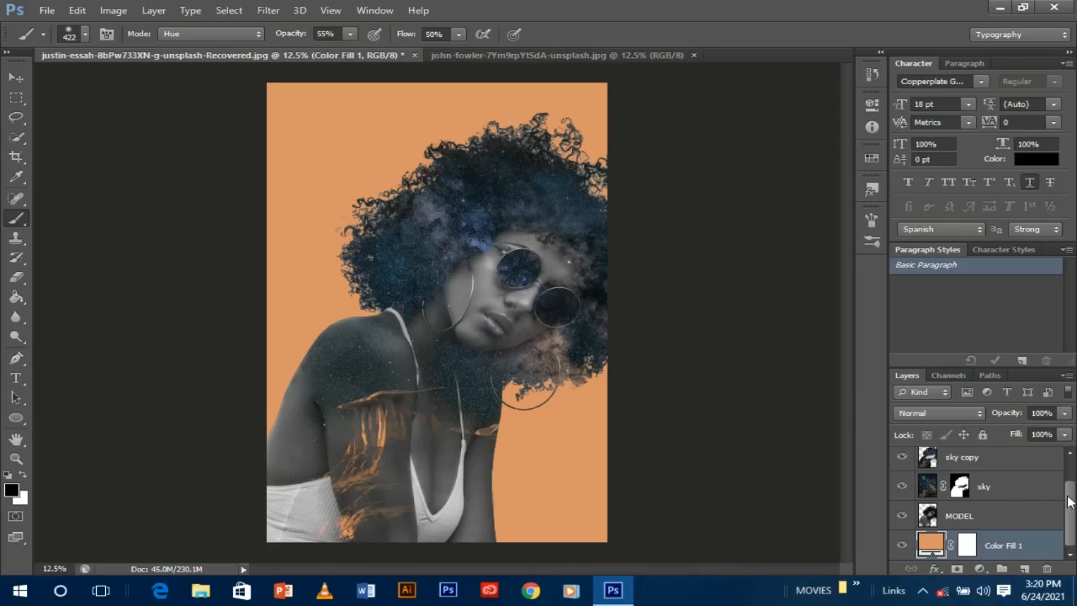
# - Add a light cyan (84eefa) Solid Color fill above MODEL copy and blend it in Lighten mode
pyautogui.moveTo(1072, 497); pyautogui.dragTo(1073, 473)
pyautogui.click(999, 464)
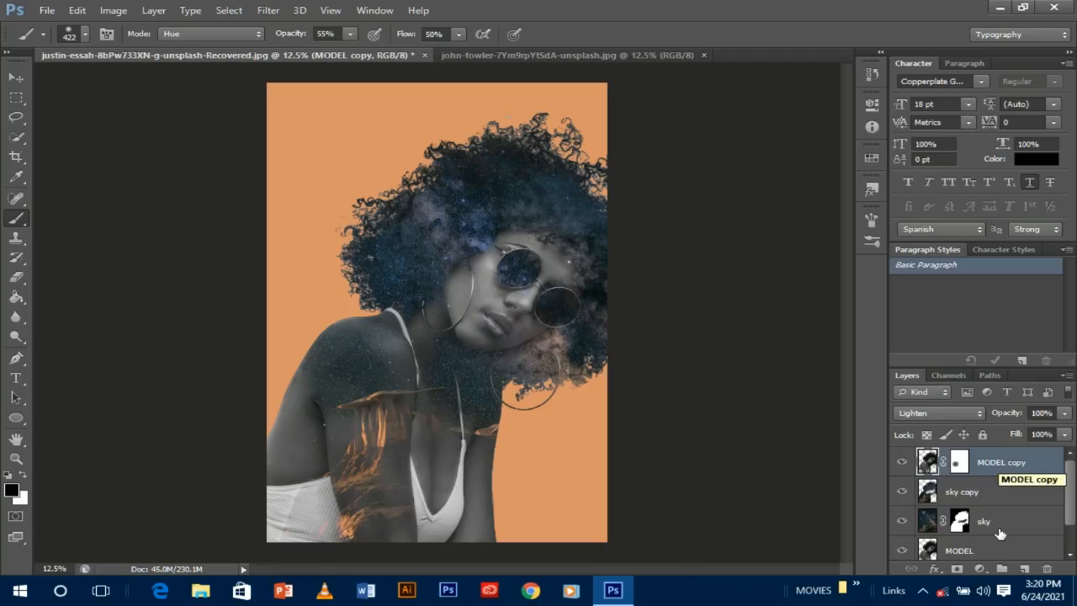
pyautogui.click(979, 570)
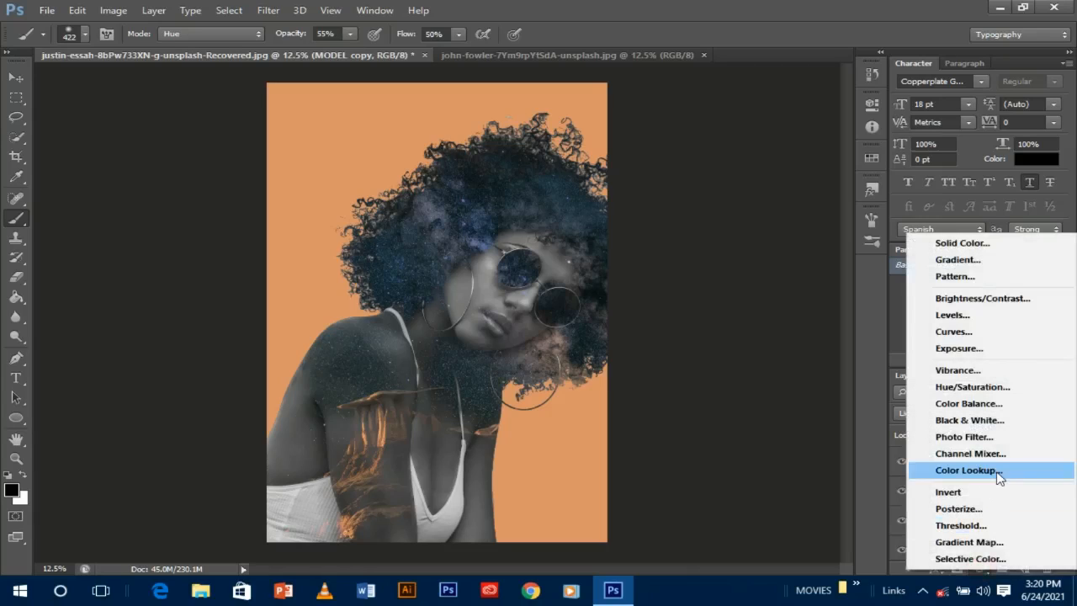
pyautogui.click(974, 244)
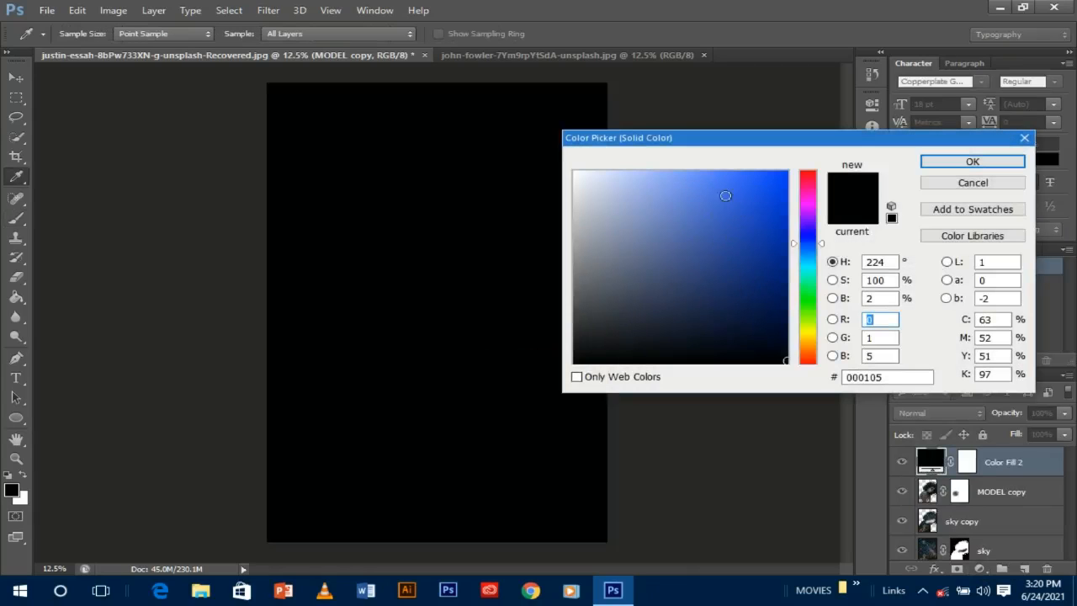
pyautogui.click(809, 267)
pyautogui.click(691, 180)
pyautogui.moveTo(691, 180); pyautogui.dragTo(660, 177)
pyautogui.click(809, 264)
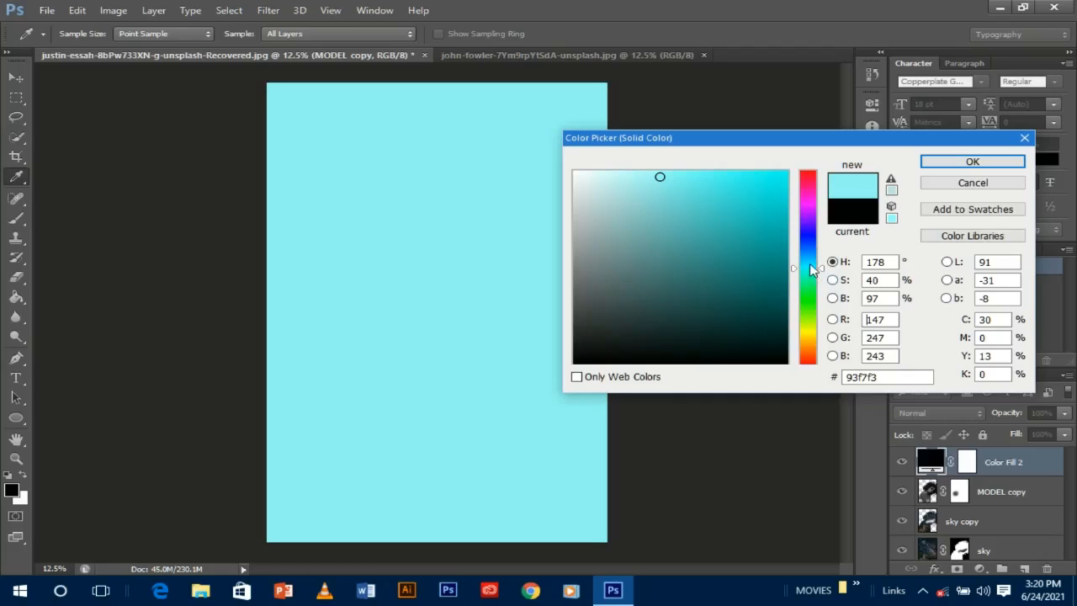
pyautogui.click(681, 176)
pyautogui.click(674, 174)
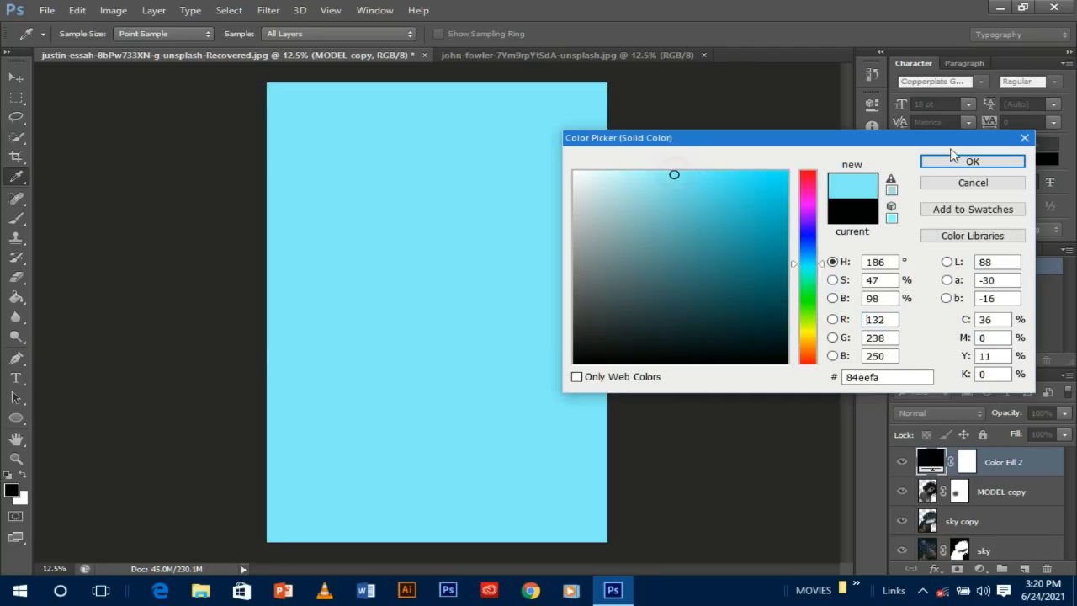
pyautogui.click(959, 161)
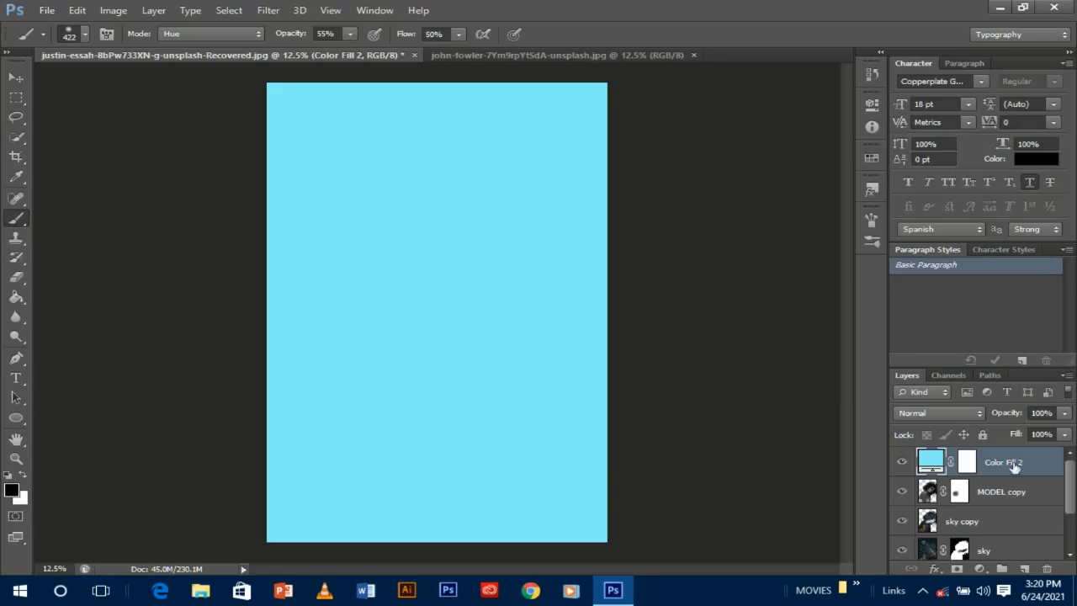
pyautogui.click(969, 413)
pyautogui.click(945, 133)
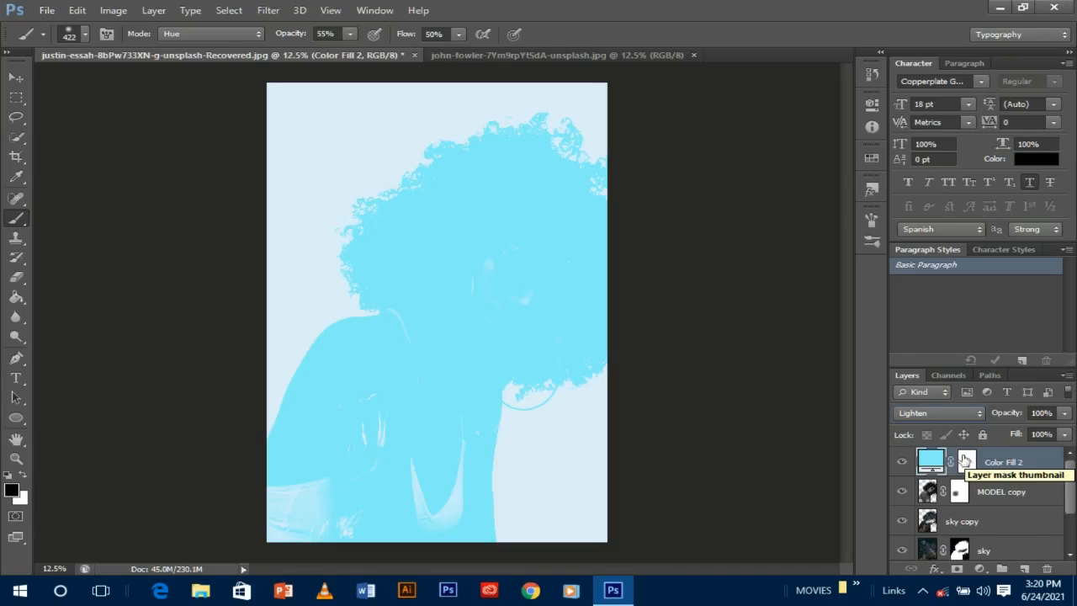
# - Switch the cyan Color Fill 2 layer to Soft Light blending
pyautogui.click(974, 412)
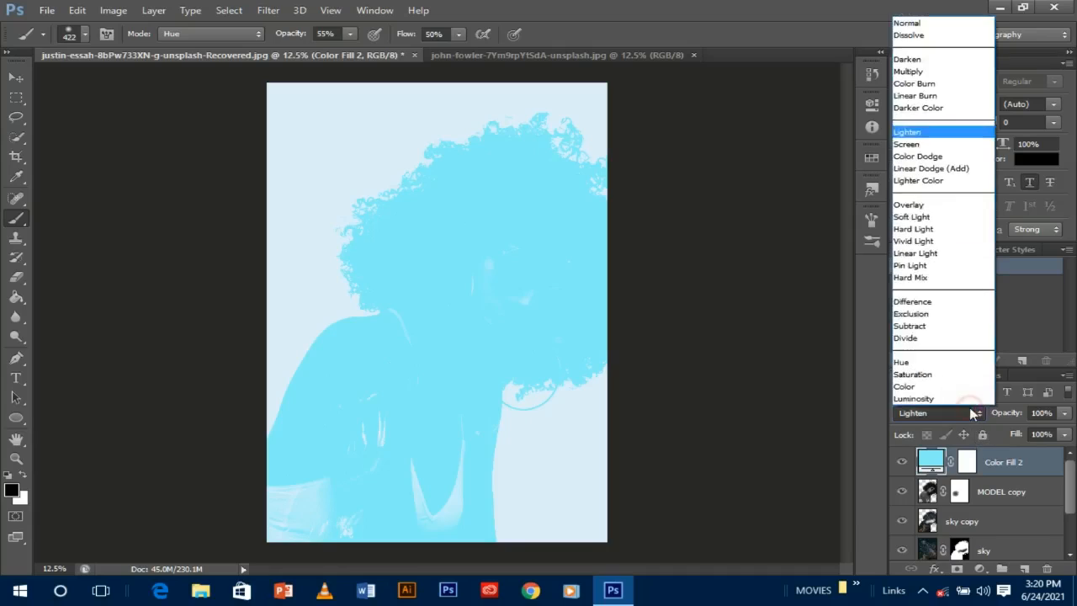
pyautogui.click(912, 217)
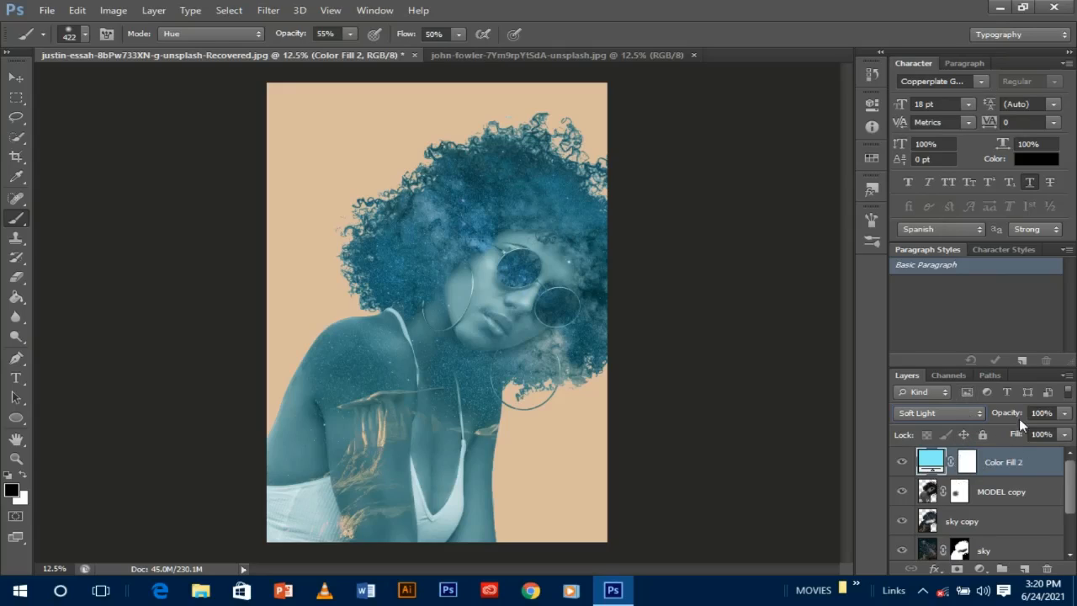
pyautogui.moveTo(1069, 487); pyautogui.dragTo(1070, 503)
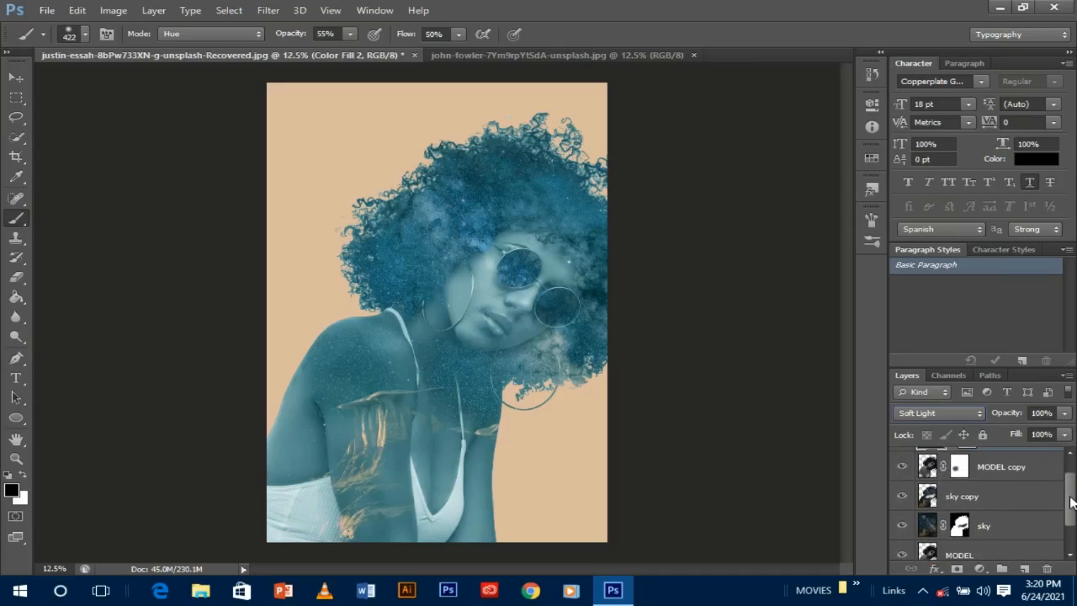
# - Lower the sky copy layer's opacity slightly
pyautogui.click(959, 502)
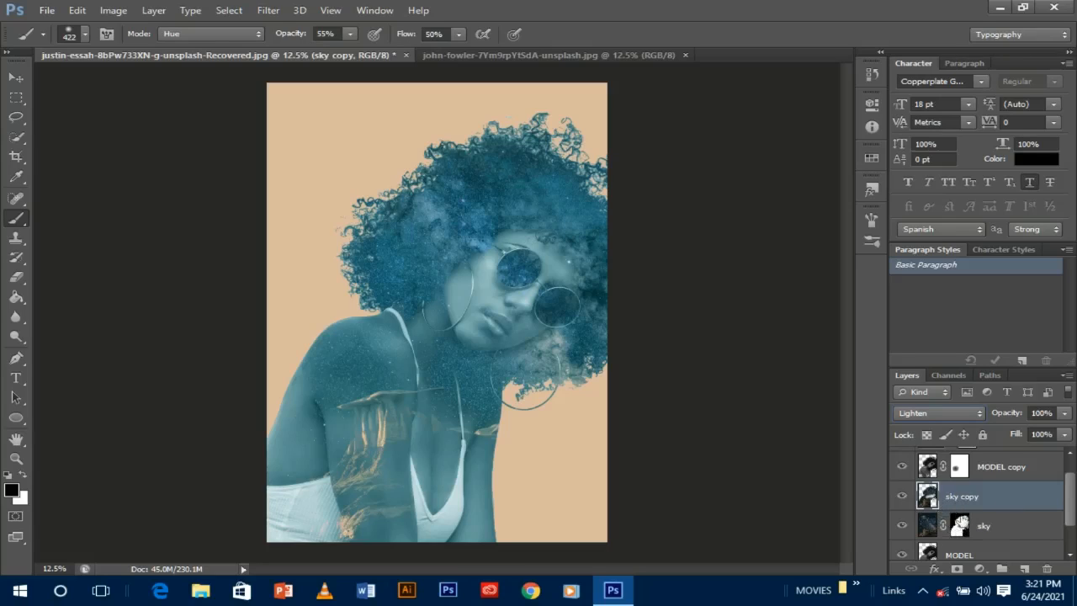
pyautogui.click(1065, 435)
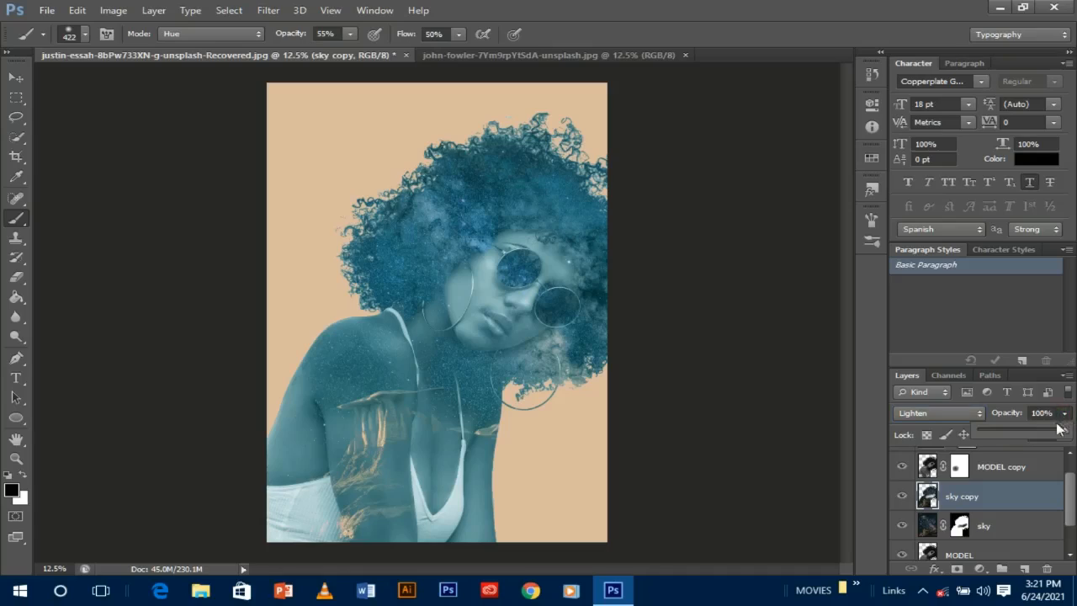
pyautogui.moveTo(1023, 430); pyautogui.dragTo(1021, 430)
pyautogui.click(1066, 414)
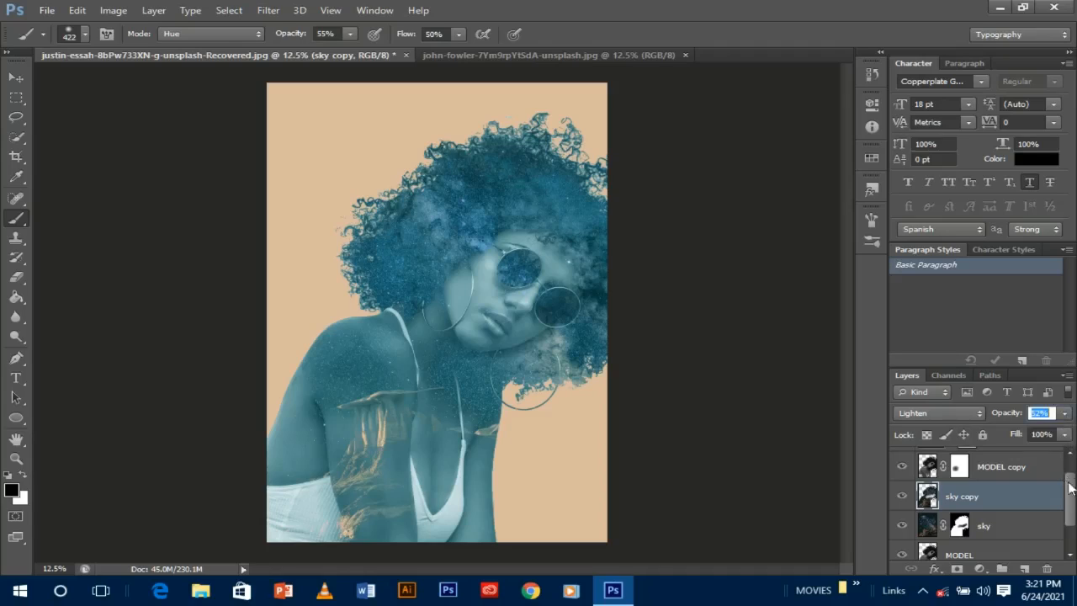
pyautogui.scroll(1, 1072, 499)
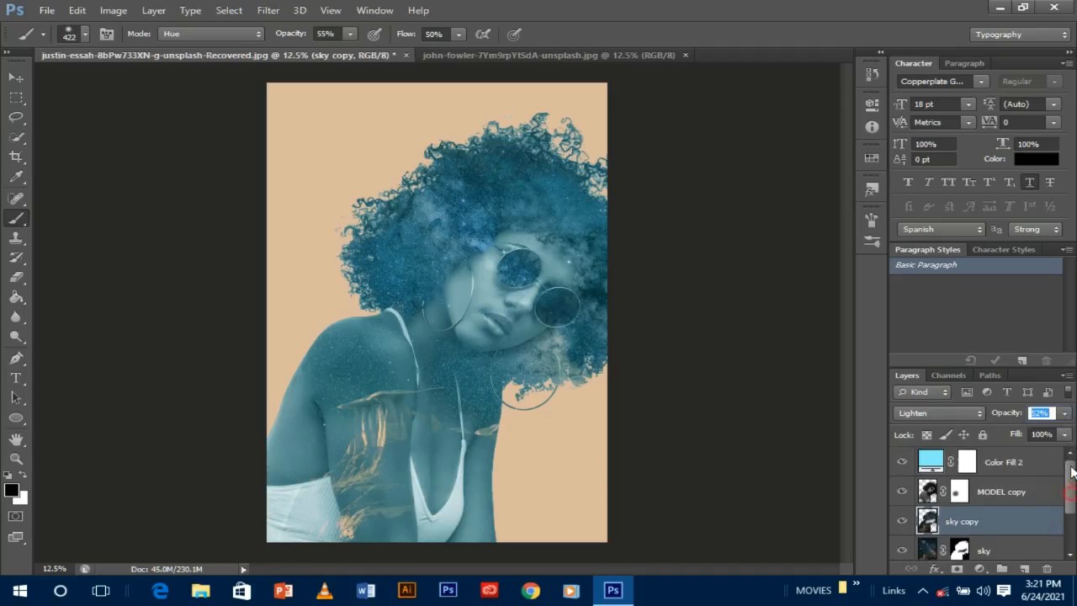
# - Drop Color Fill 2 opacity to 21%, then hide it to compare the look
pyautogui.click(1006, 469)
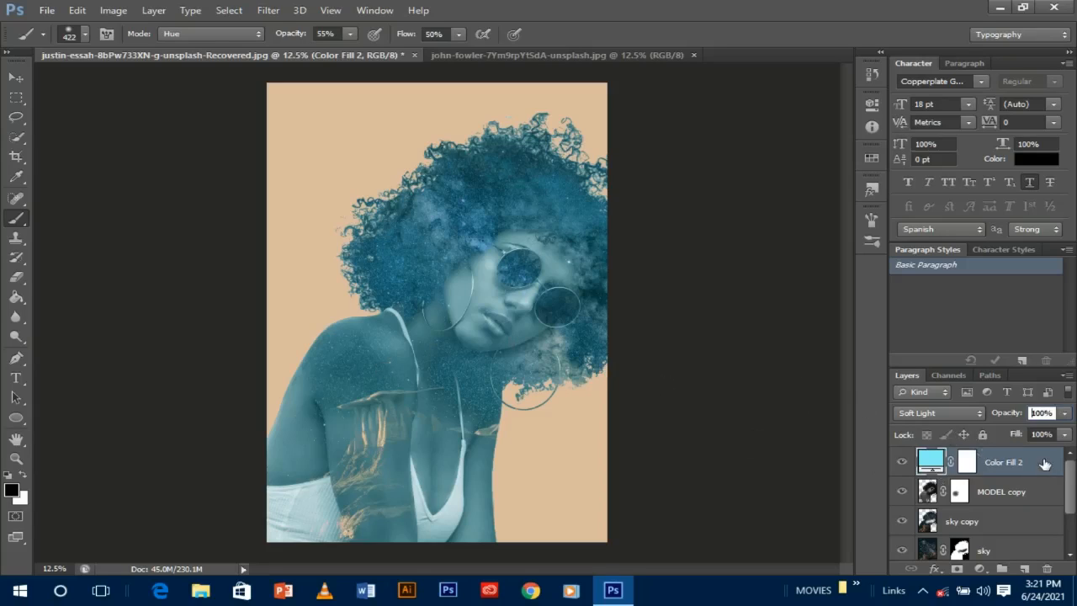
pyautogui.click(1065, 412)
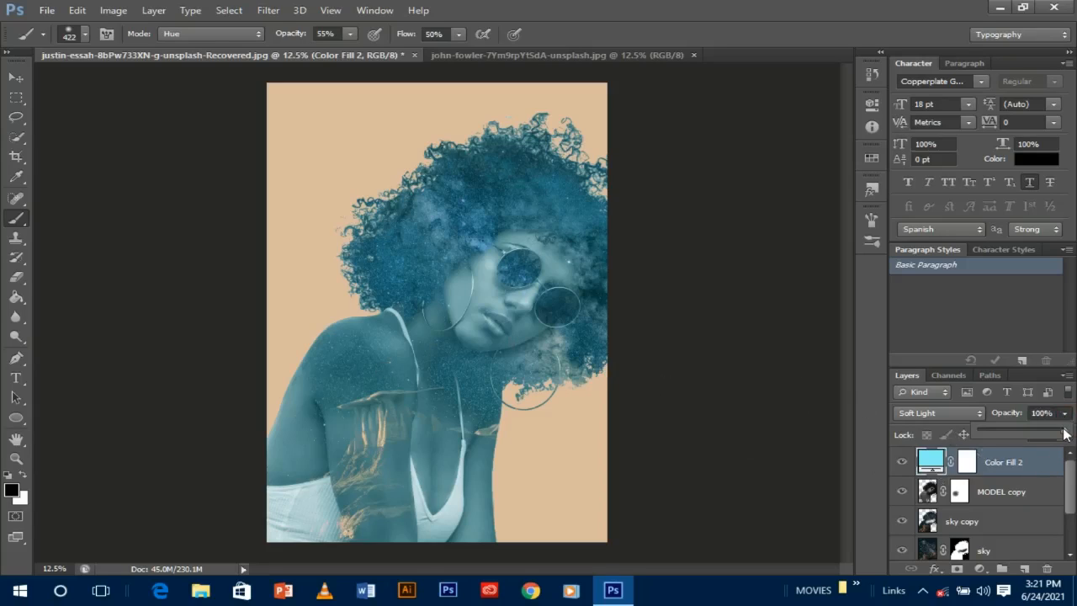
pyautogui.moveTo(1063, 433); pyautogui.dragTo(997, 431)
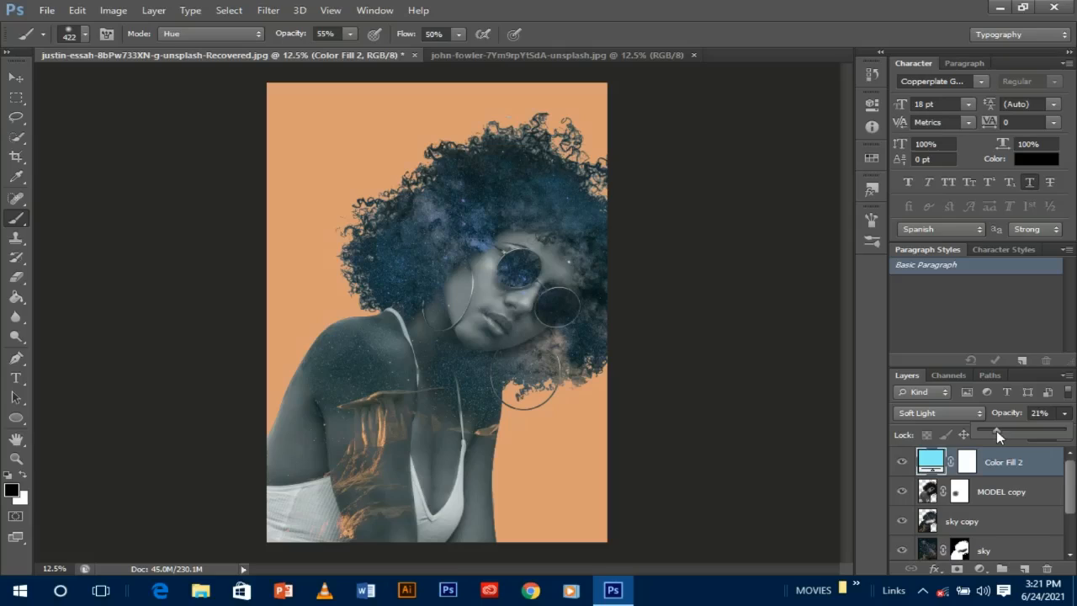
pyautogui.click(902, 463)
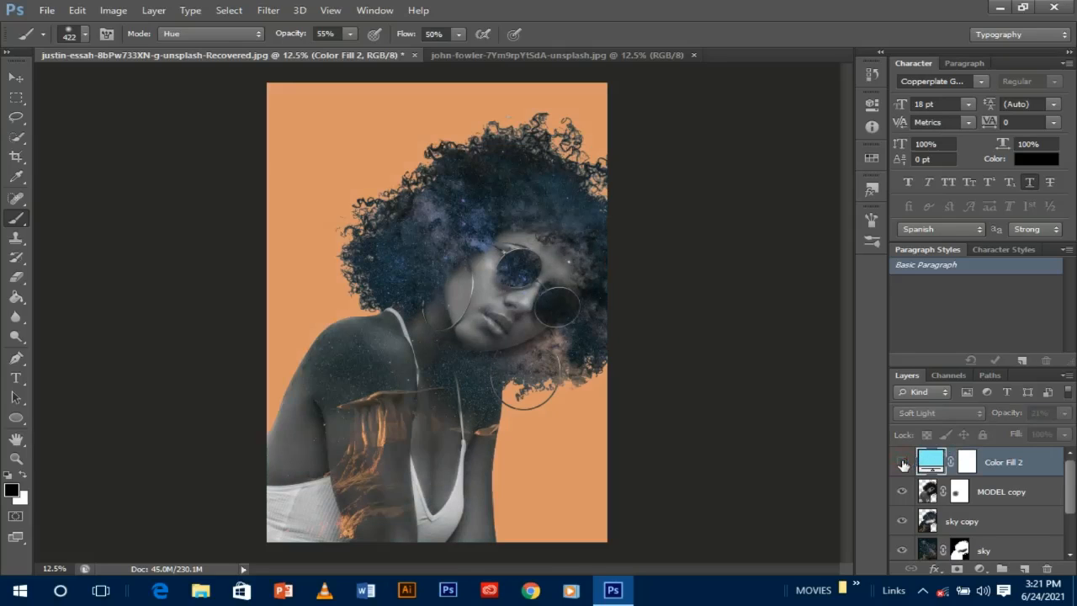
# - Toggle Layer 1 and Color Fill 2 visibility on and off to compare the merged composite
pyautogui.click(902, 463)
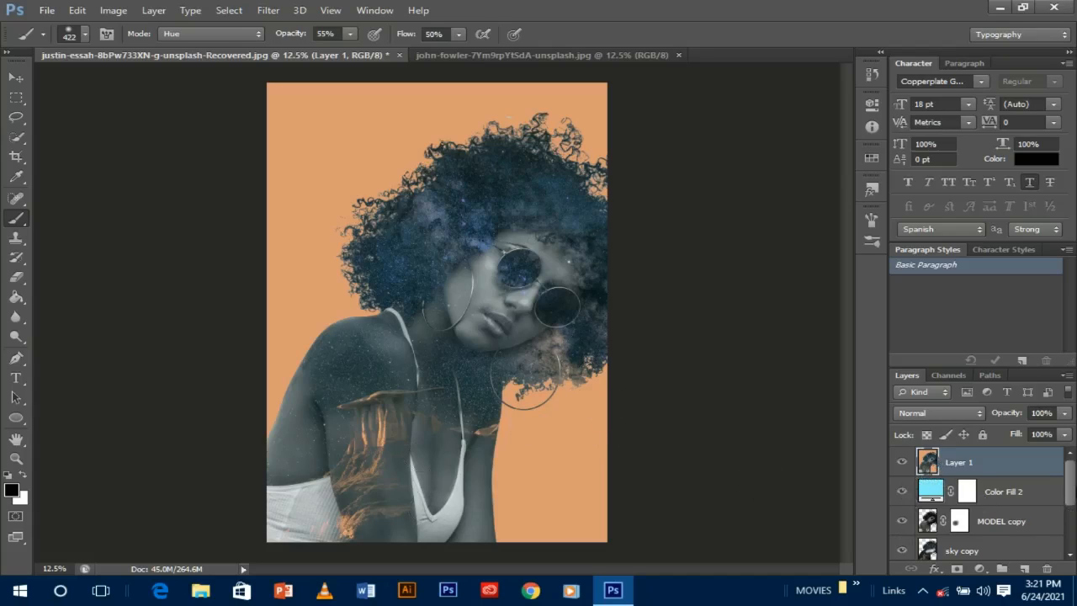
pyautogui.moveTo(1069, 492)
pyautogui.mouseDown()
pyautogui.moveTo(1070, 538)
pyautogui.moveTo(1069, 481)
pyautogui.mouseUp()
pyautogui.click(901, 463)
pyautogui.click(901, 463)
pyautogui.click(902, 491)
pyautogui.click(901, 491)
# - Switch to the Move tool and scroll through the Layers panel
pyautogui.click(15, 76)
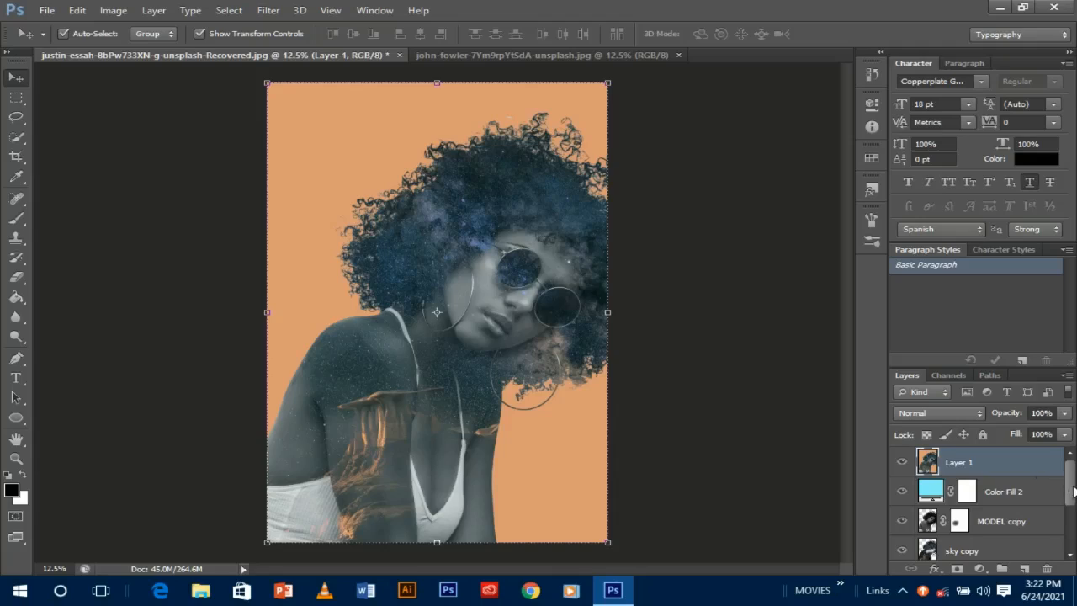
pyautogui.moveTo(1071, 487); pyautogui.dragTo(1070, 551)
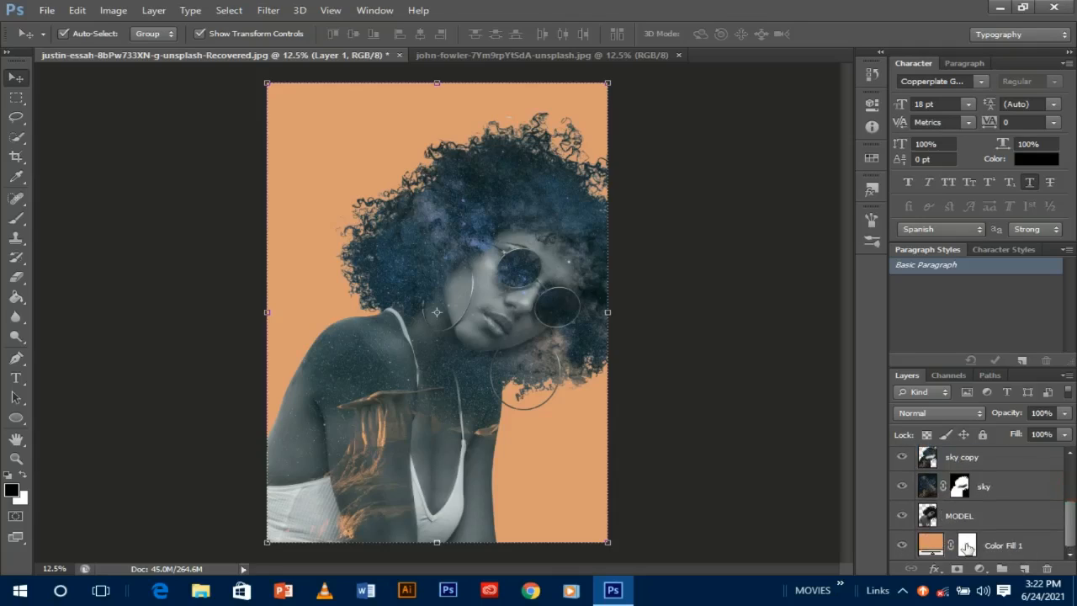
pyautogui.moveTo(1065, 527); pyautogui.dragTo(1070, 475)
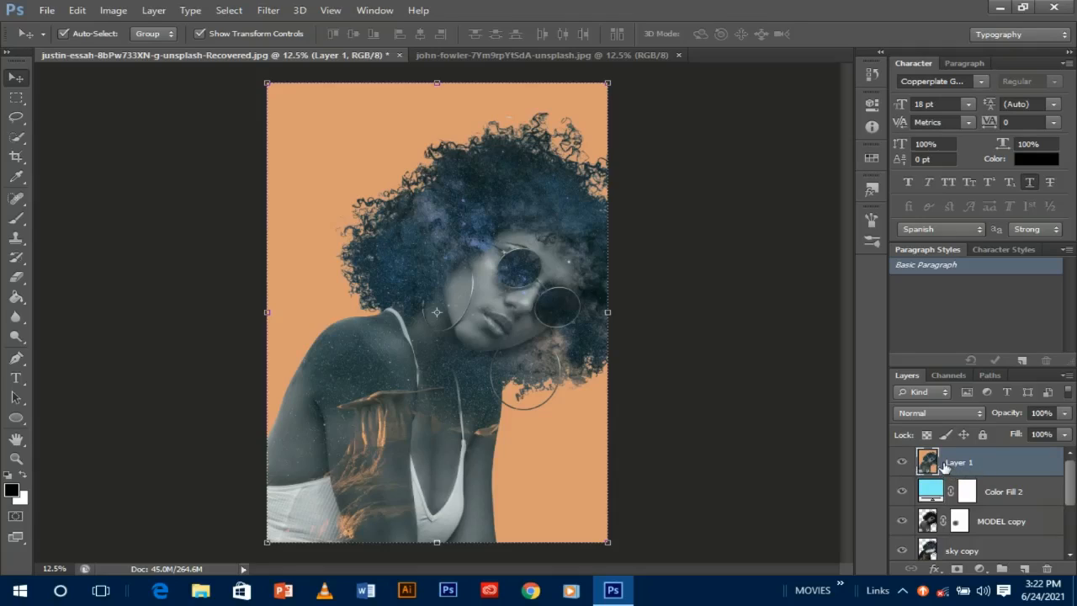
# - Desaturate Layer 1 via Image > Adjustments > Desaturate
pyautogui.click(112, 10)
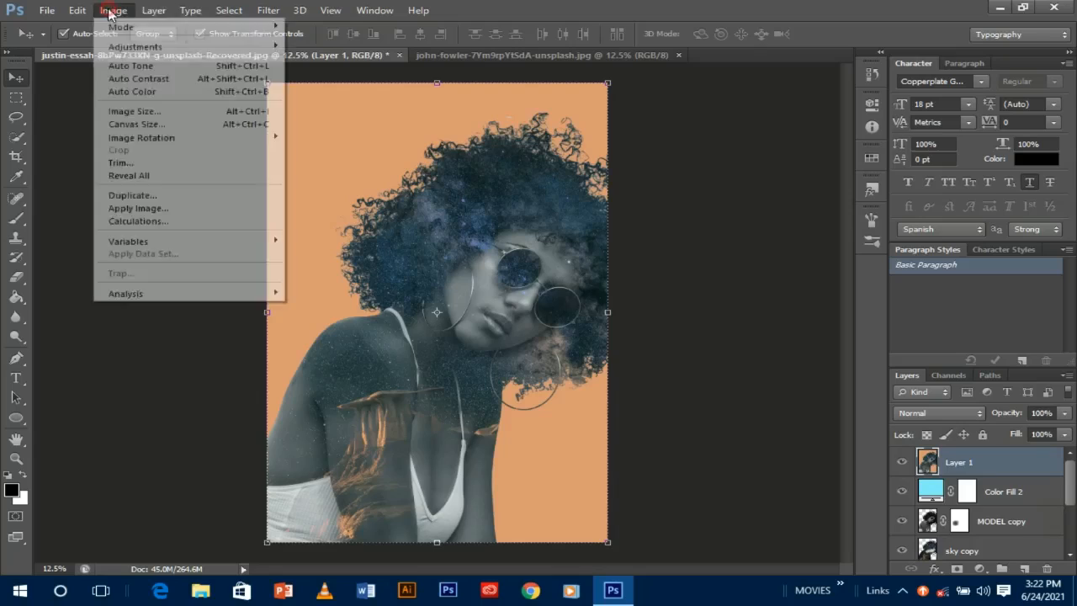
pyautogui.moveTo(165, 48)
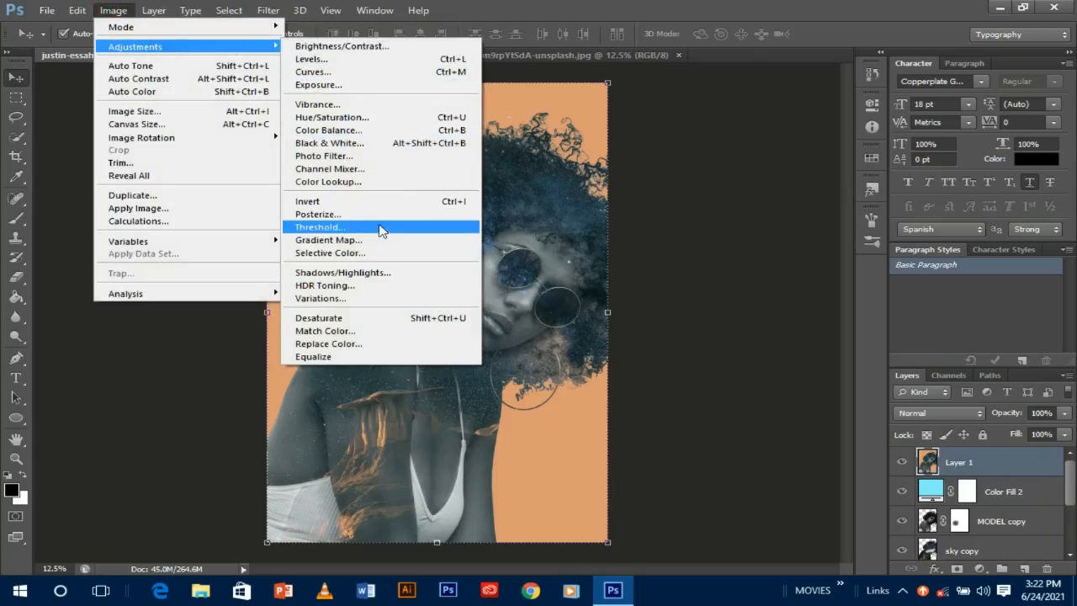
pyautogui.click(367, 316)
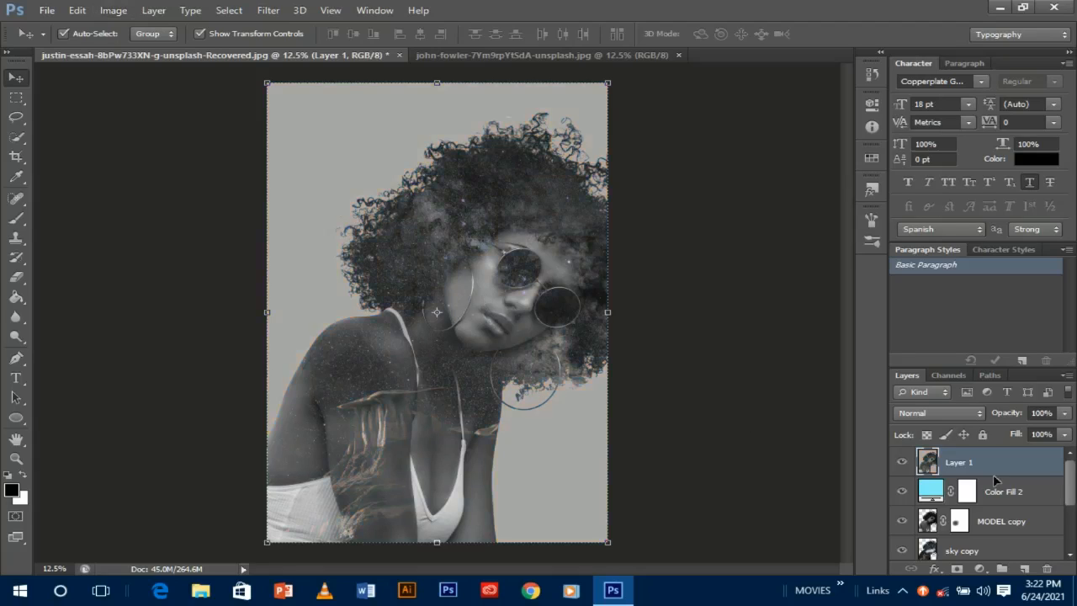
# - Blend Layer 1 in Lighten mode at 20% opacity, then deselect all layers
pyautogui.click(966, 414)
pyautogui.press('Escape')
pyautogui.click(975, 415)
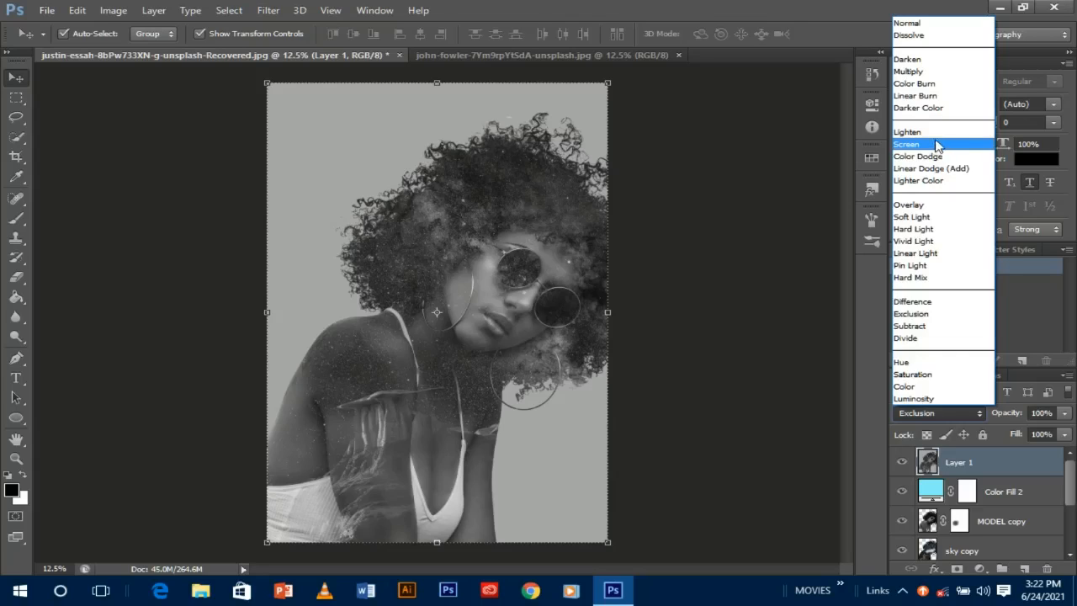
pyautogui.click(931, 136)
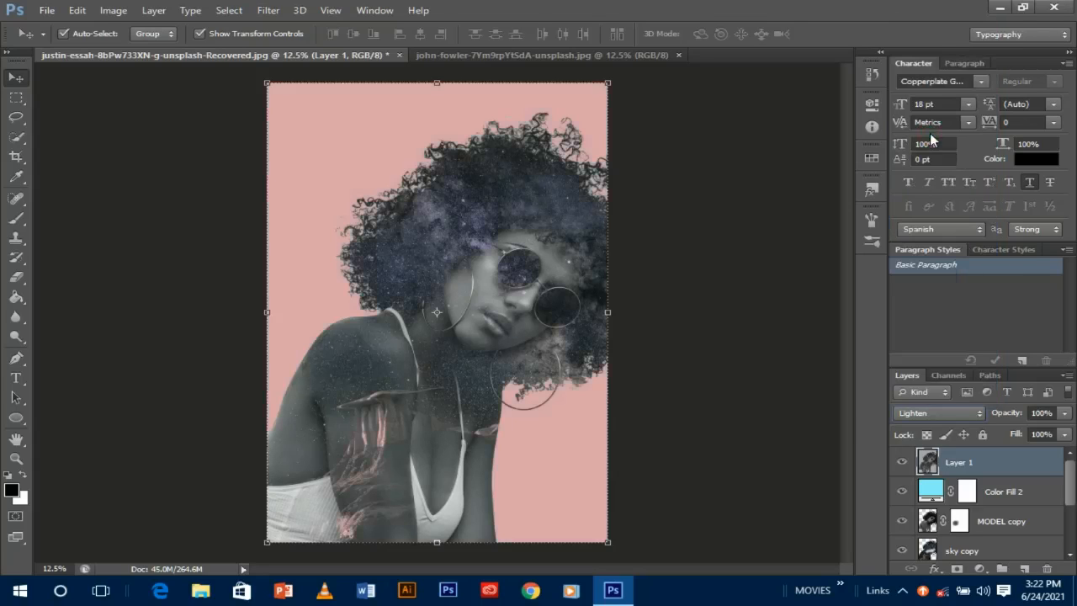
pyautogui.click(1065, 413)
pyautogui.moveTo(1060, 429); pyautogui.dragTo(1046, 434)
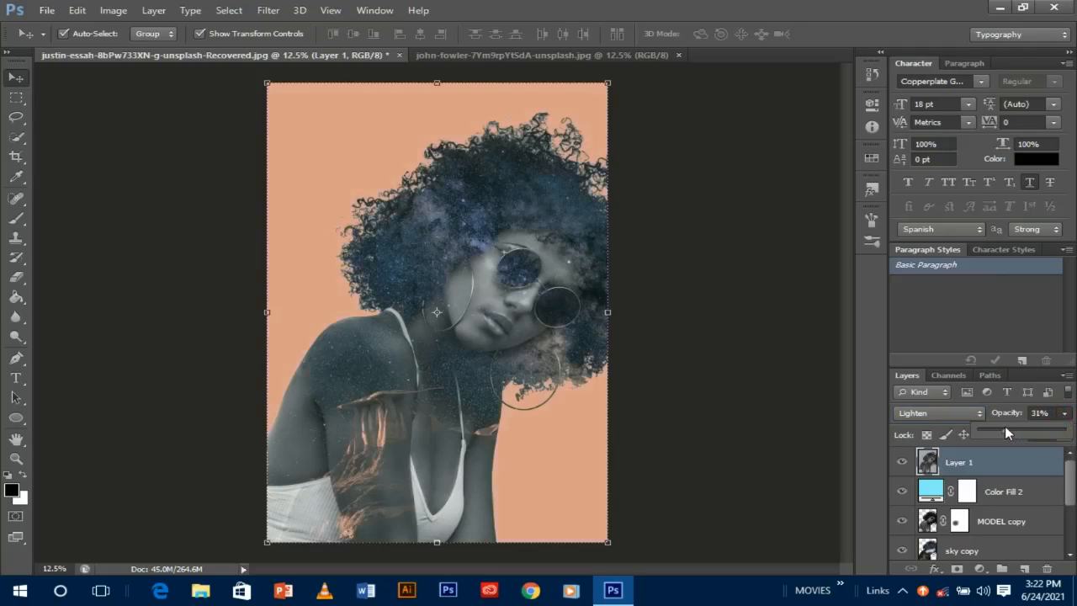
pyautogui.moveTo(996, 425); pyautogui.dragTo(995, 426)
pyautogui.click(774, 438)
pyautogui.click(772, 438)
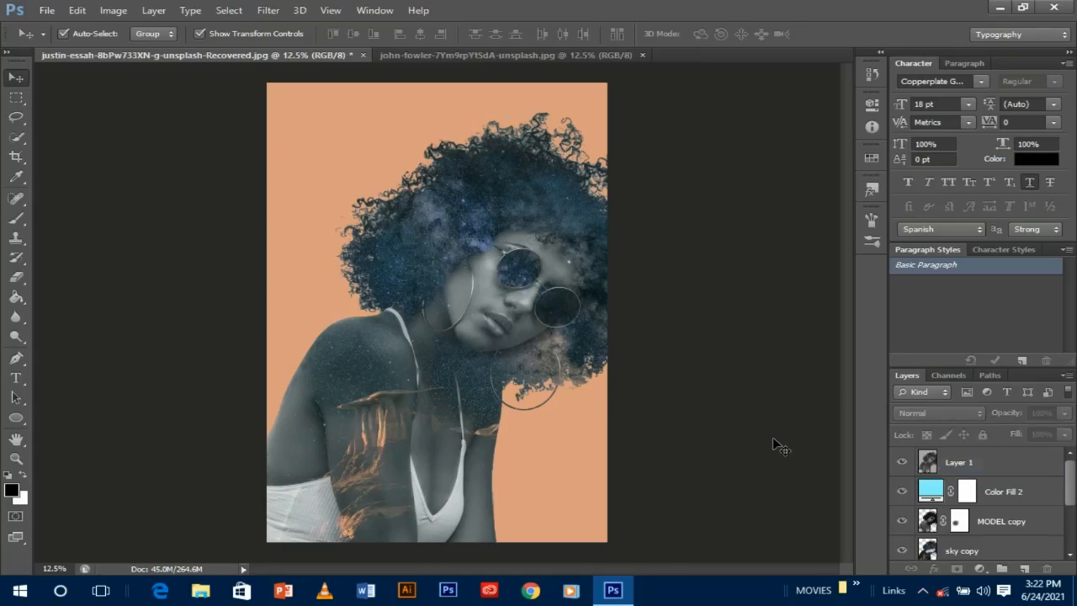
# - Zoom the finished portrait to 16.67%, then bring up the Bandicam recorder from the system tray
pyautogui.hotkey('ctrl', '+')
pyautogui.hotkey('ctrl', '-')
pyautogui.hotkey('ctrl', '-')
pyautogui.hotkey('ctrl', '+')
pyautogui.hotkey('ctrl', '+')
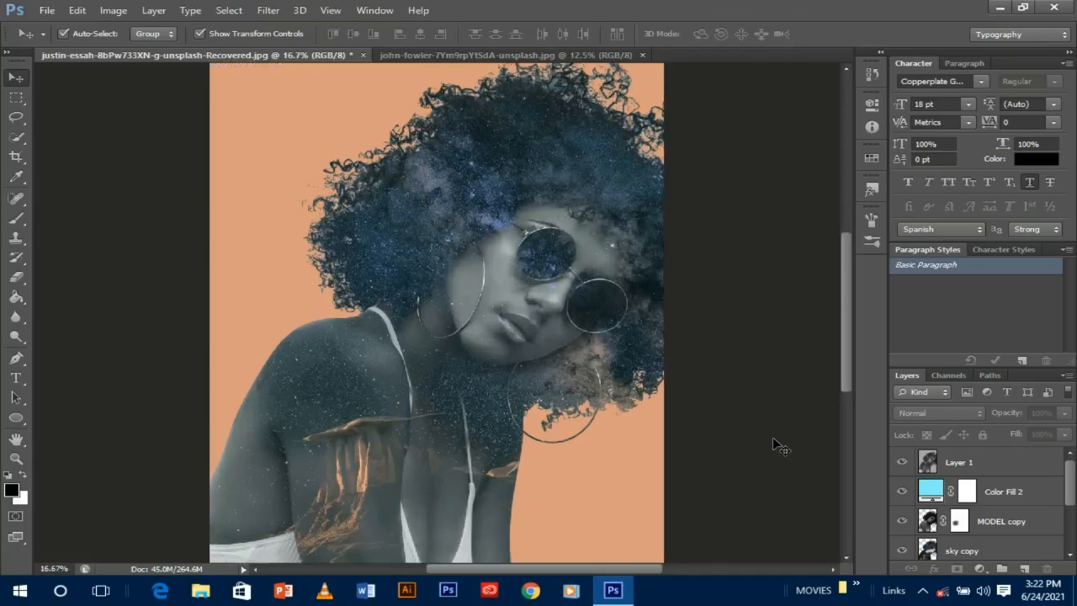
pyautogui.hotkey('ctrl', '-')
pyautogui.hotkey('ctrl', '+')
pyautogui.click(922, 591)
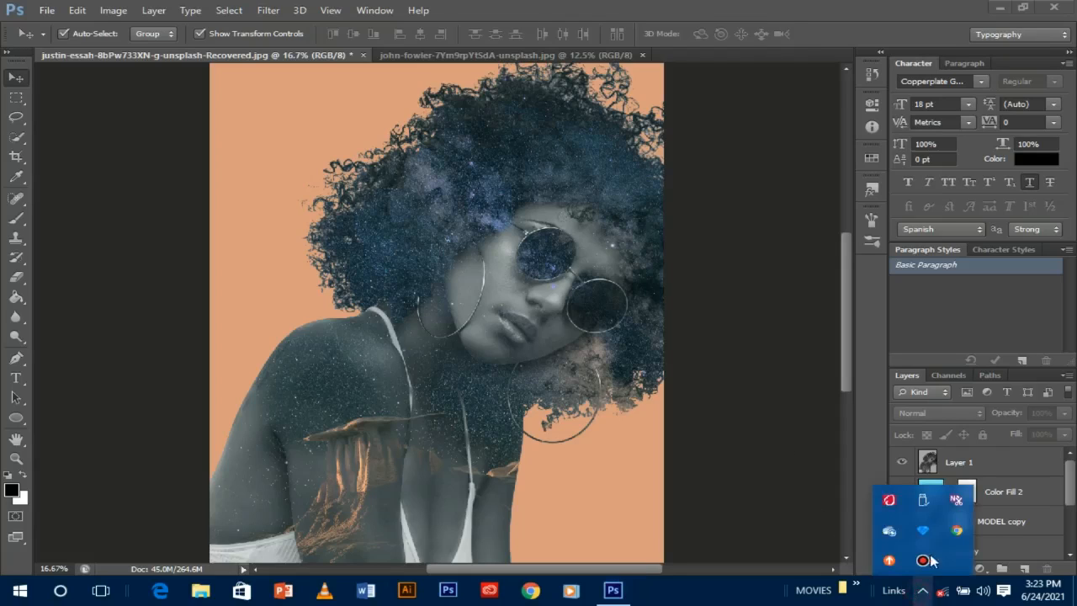
pyautogui.click(923, 559)
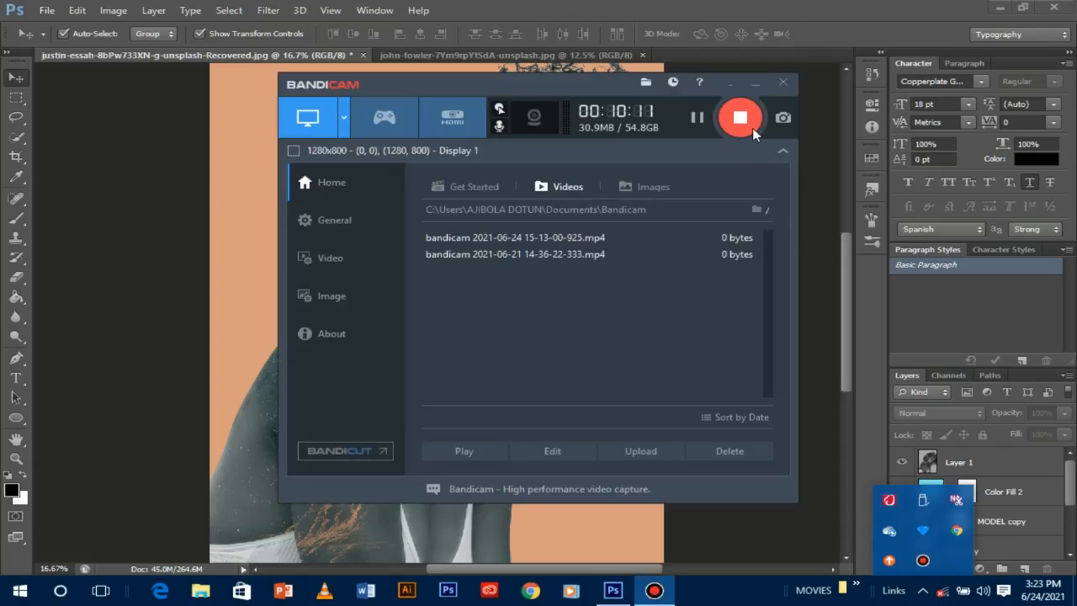